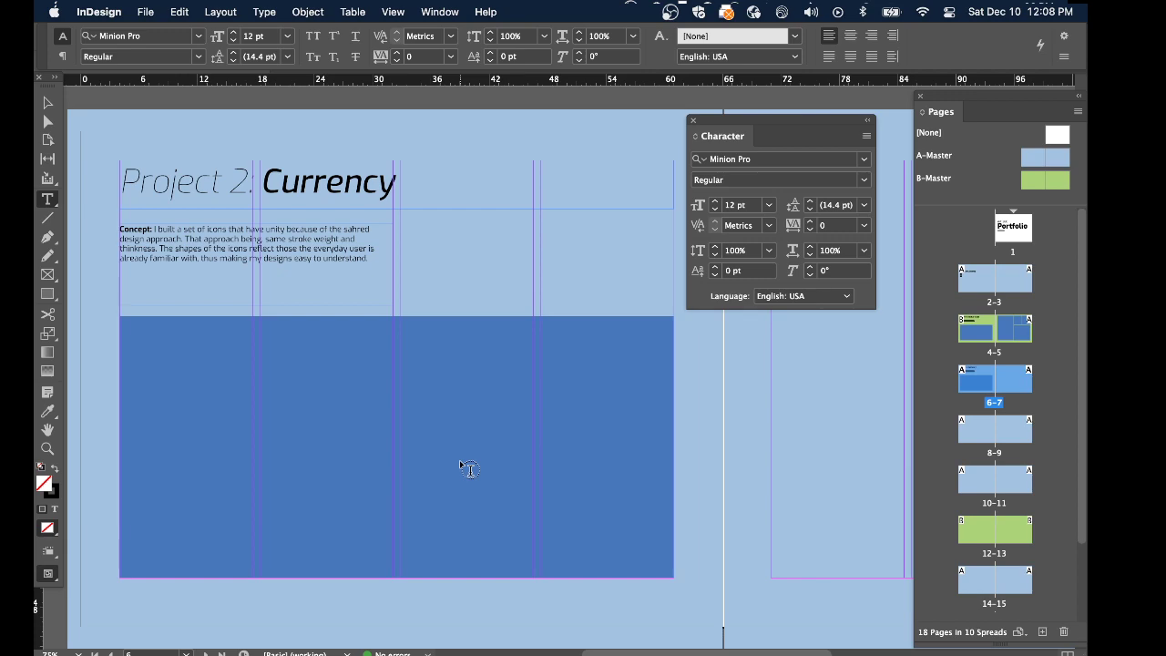
key(super+minus)
key(super+minus)
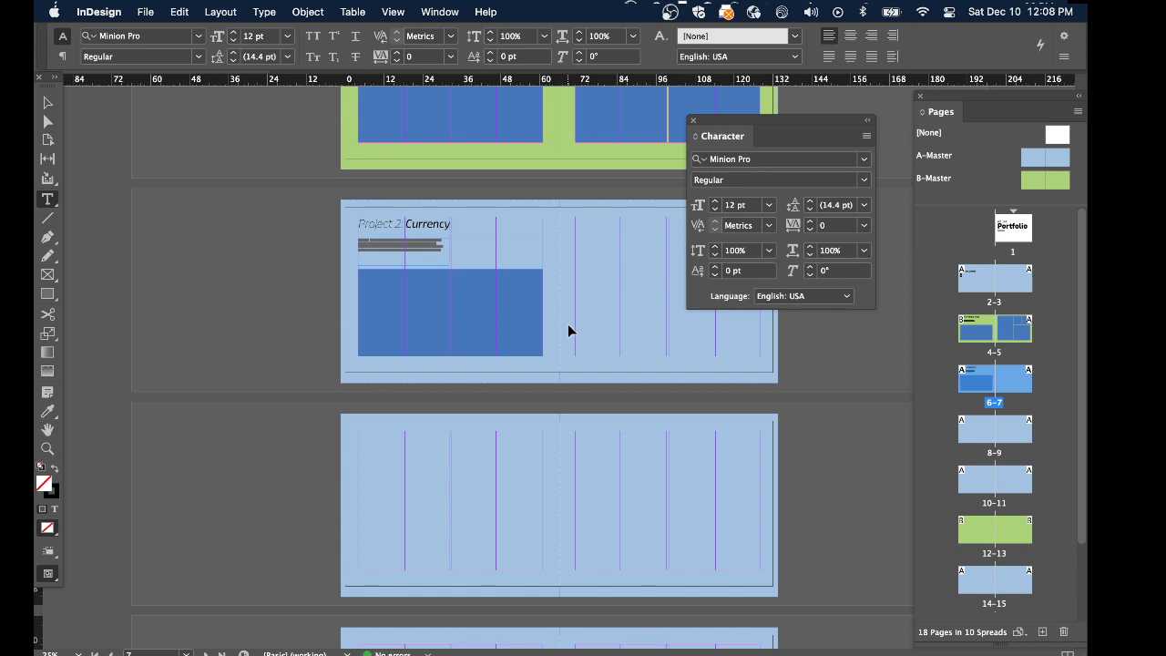
click(568, 323)
key(super+d)
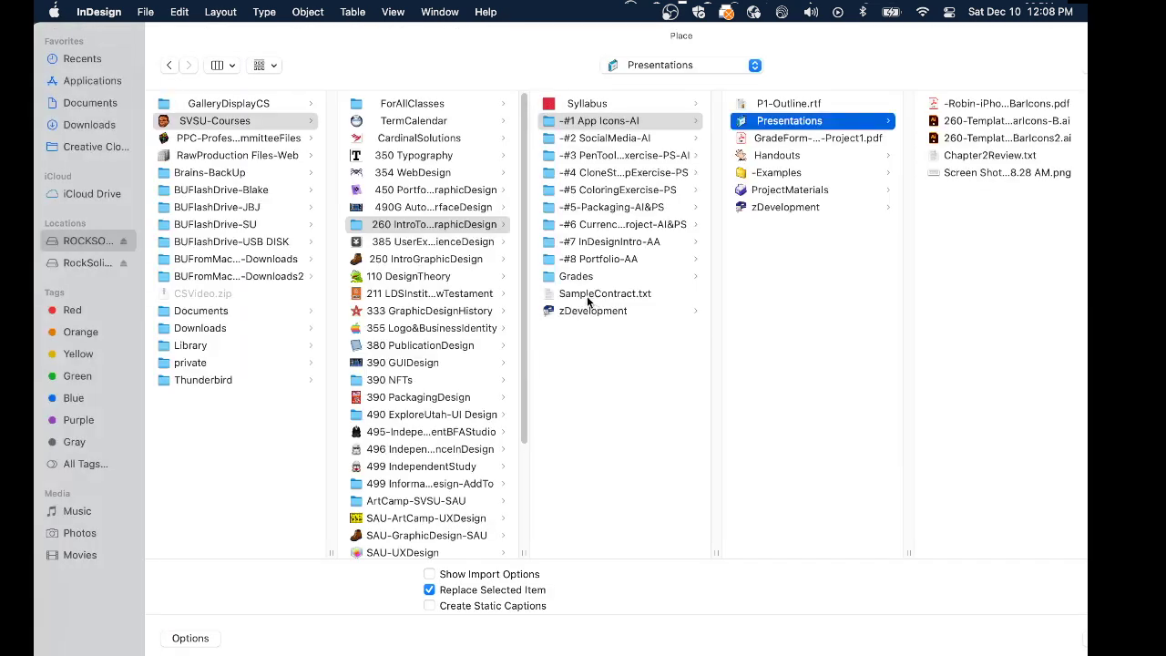
key(Escape)
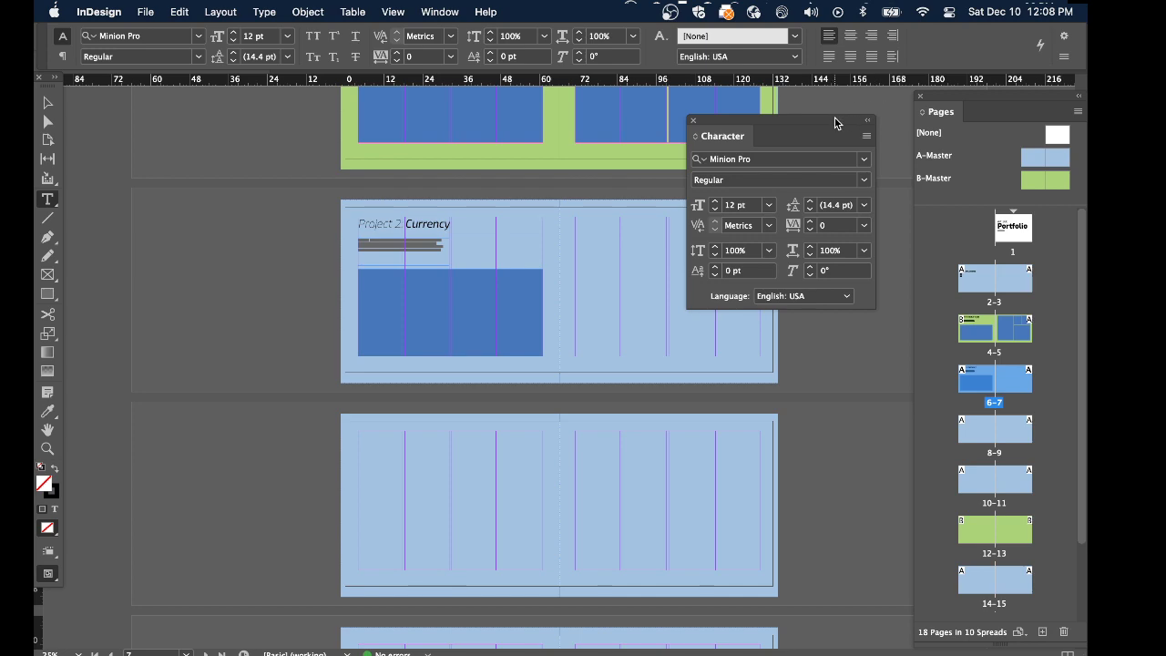
Move the character settings clear of the spreads and show the document's layers beside the pages overview
drag(838, 125, 213, 100)
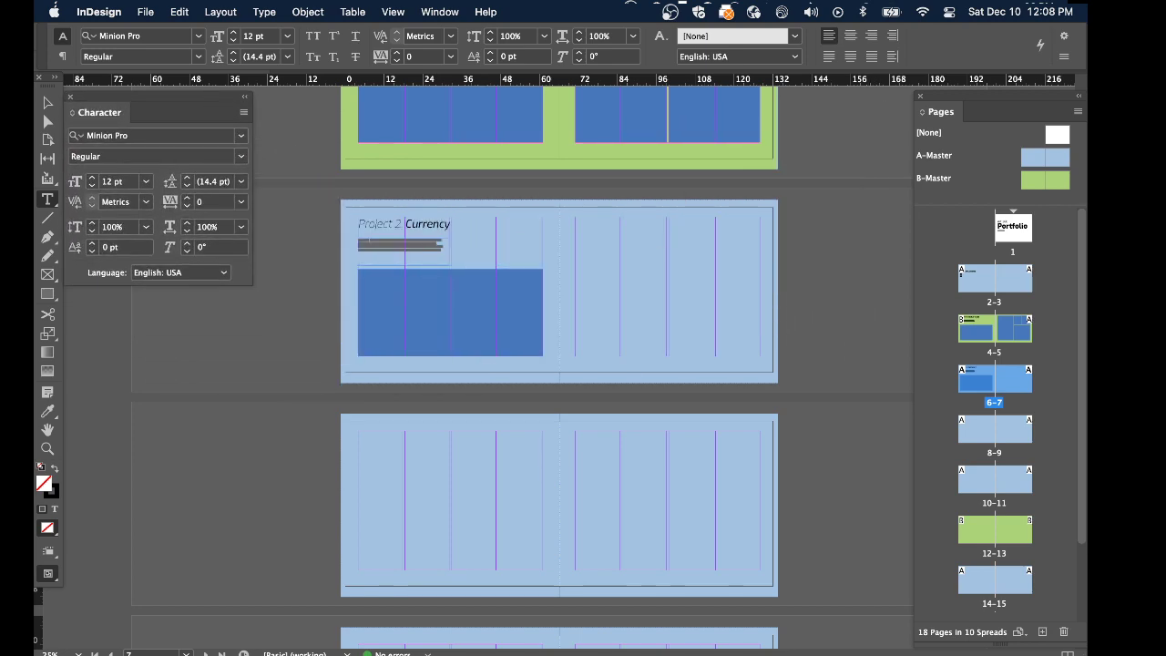
key(F7)
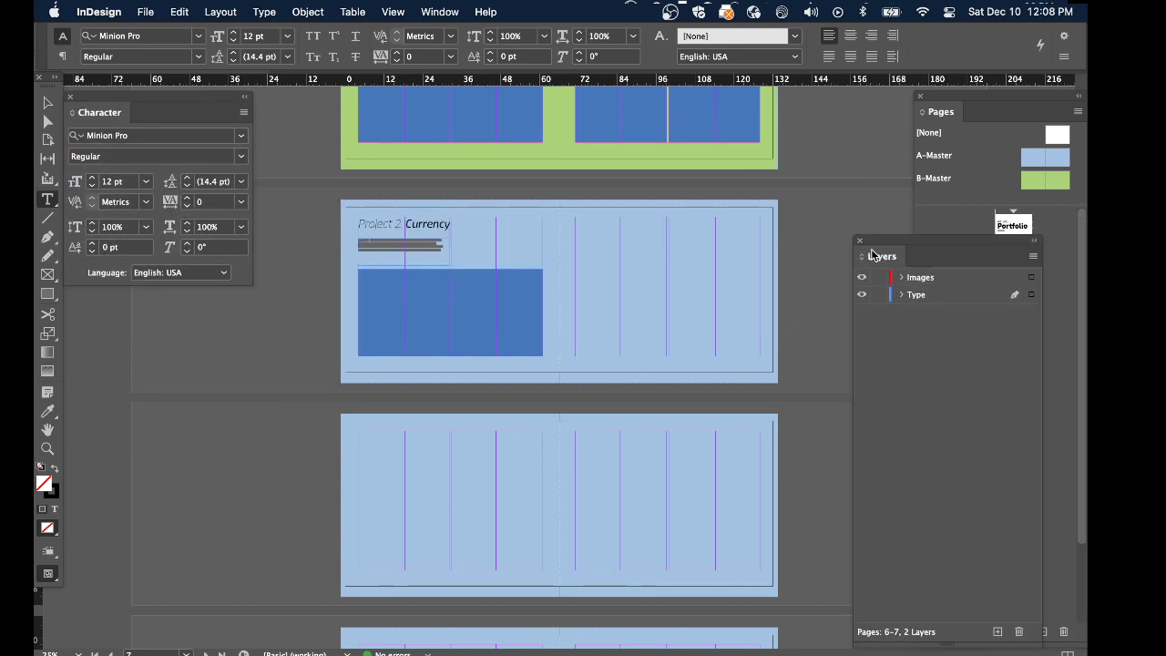
drag(877, 252, 747, 128)
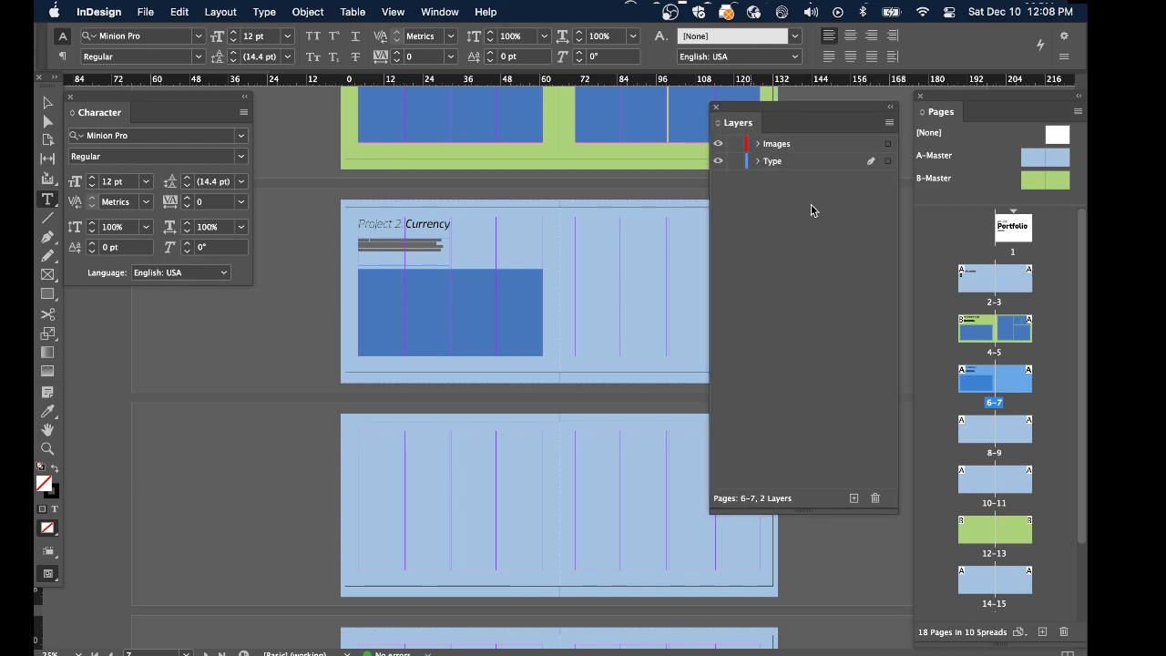
Toggle the Type layer's visibility to check which objects on the Currency spread belong to it
click(782, 160)
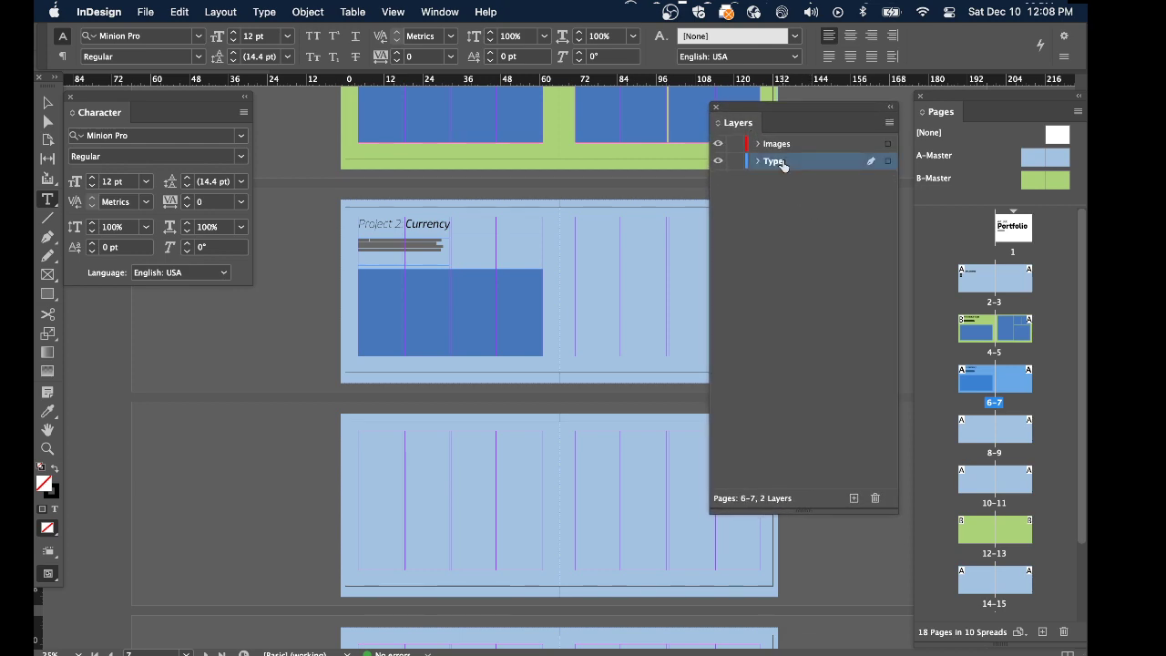
click(719, 162)
click(719, 161)
click(719, 161)
click(719, 161)
Transfer the blue rectangle on page 6 from the Type layer to the same position on the Images layer, and lock the Type layer
click(495, 343)
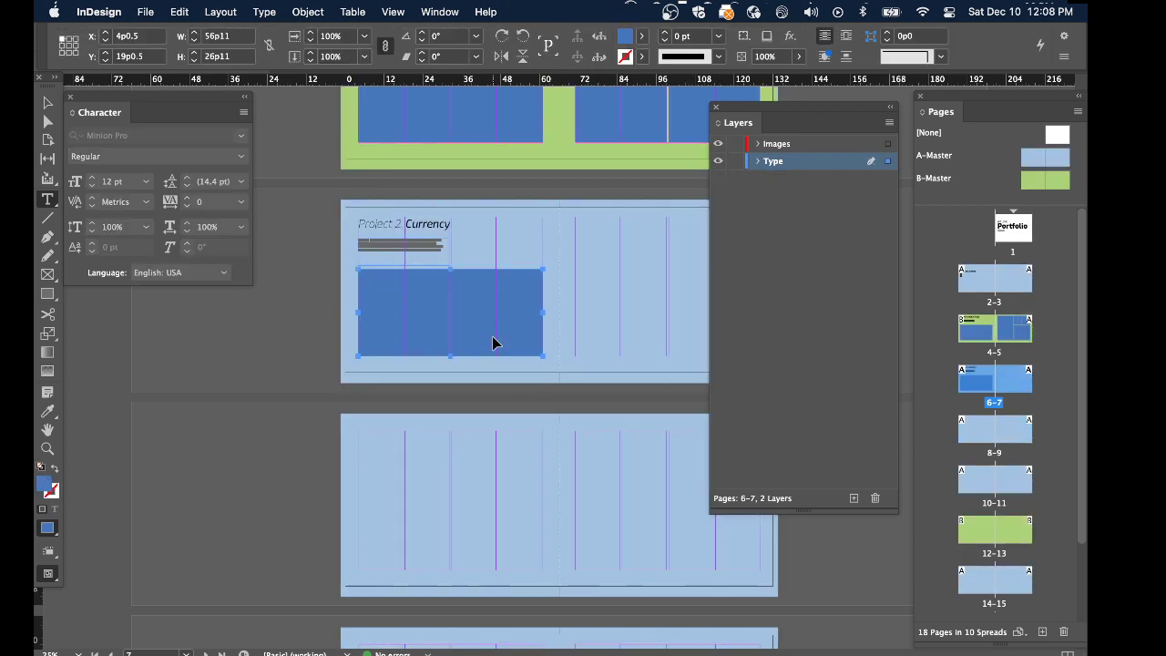
key(Delete)
click(735, 161)
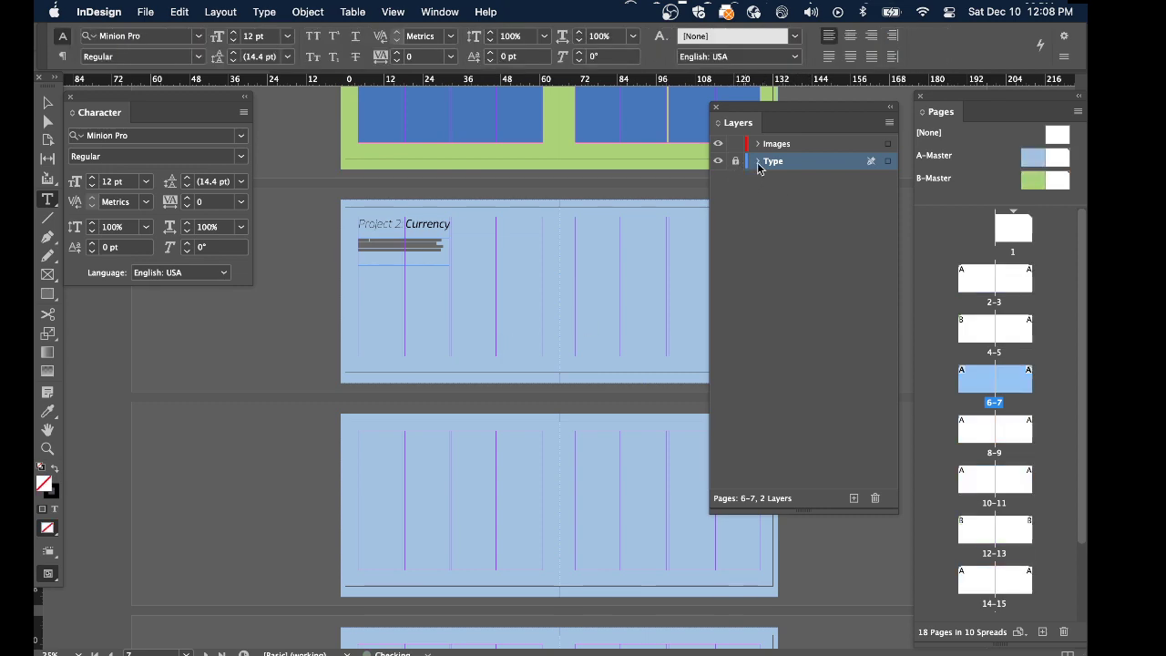
click(795, 144)
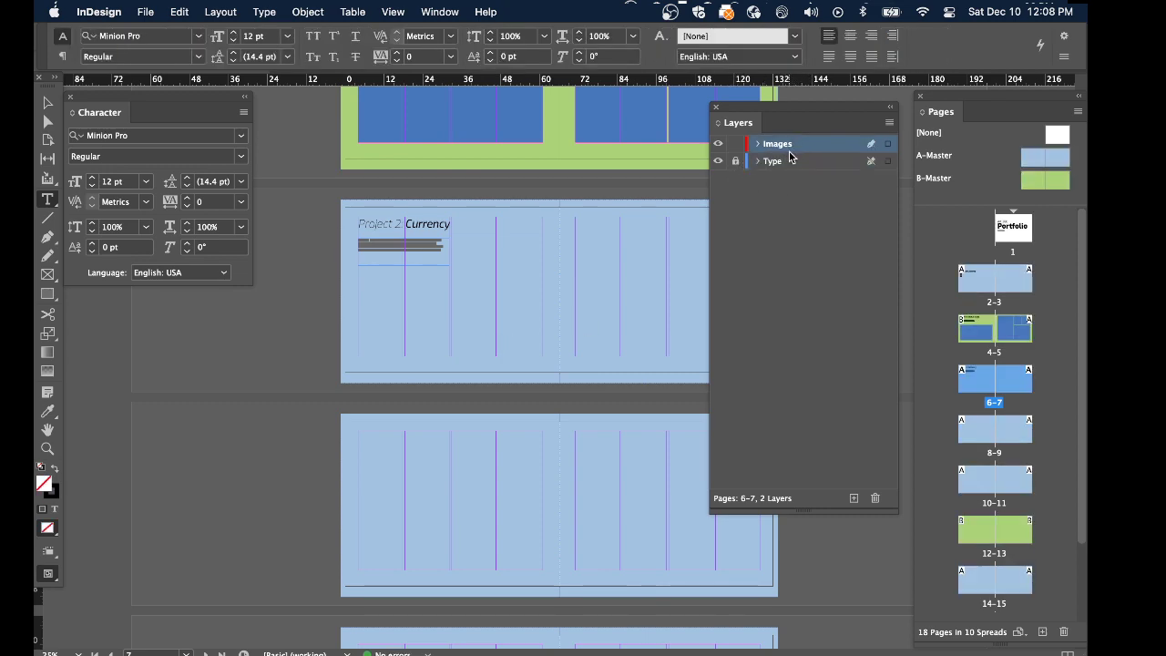
key(super+z)
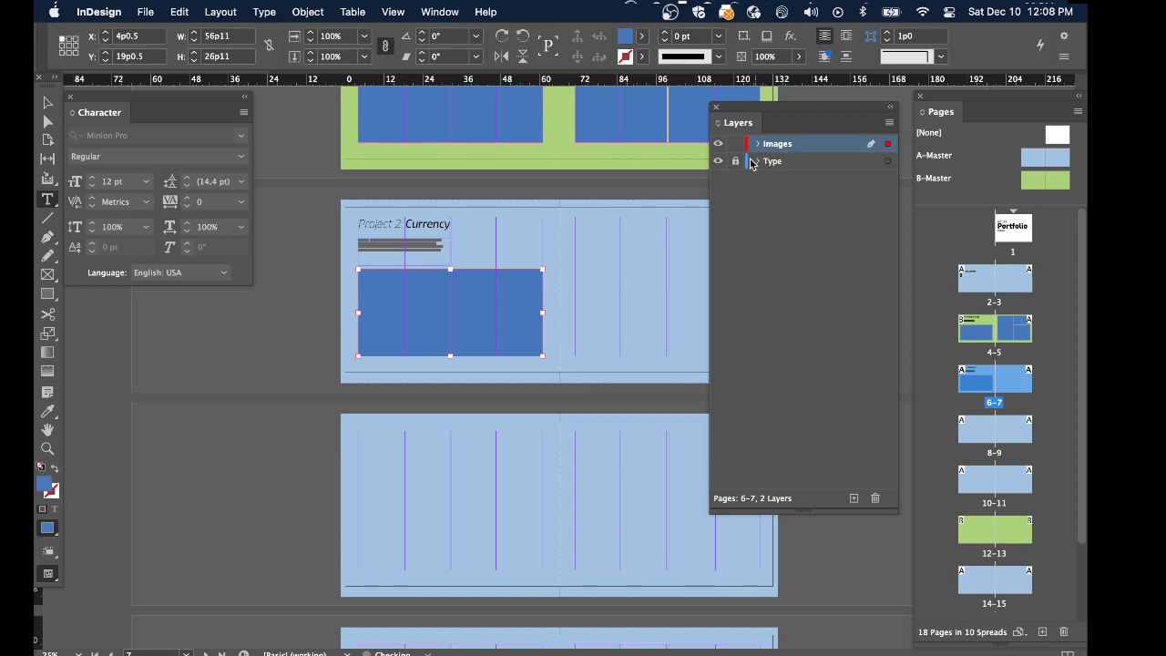
Toggle the visibility of the Images and Type layers in turn to check which objects each holds
click(719, 144)
click(719, 144)
click(718, 144)
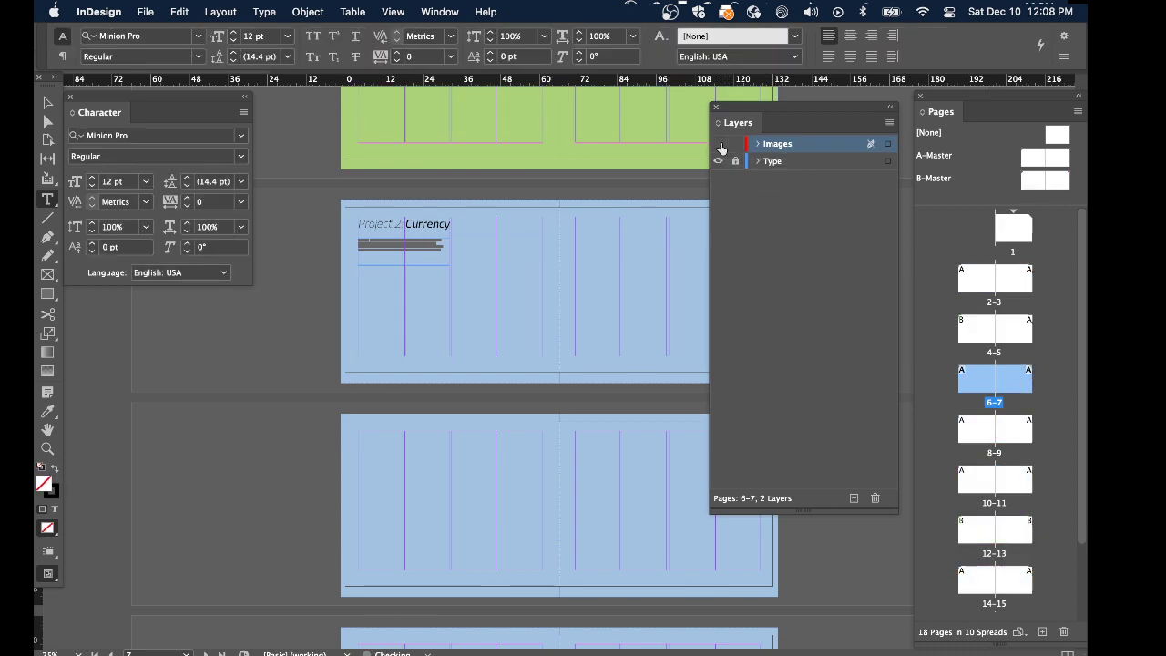
click(719, 143)
click(718, 163)
click(718, 162)
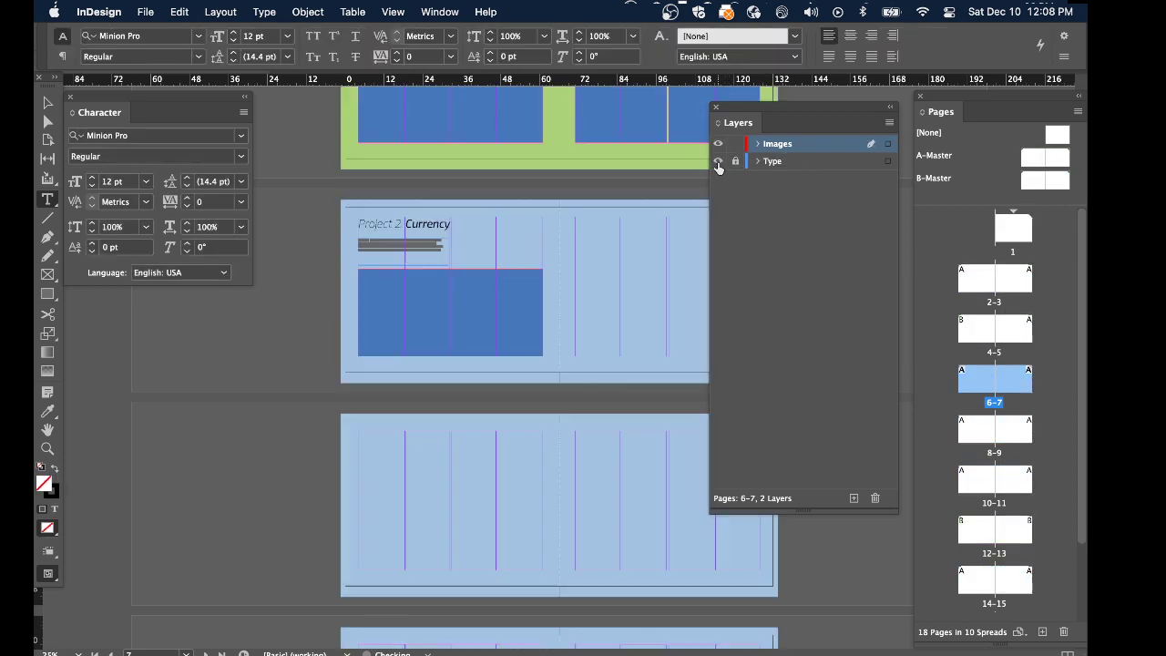
click(717, 162)
click(718, 162)
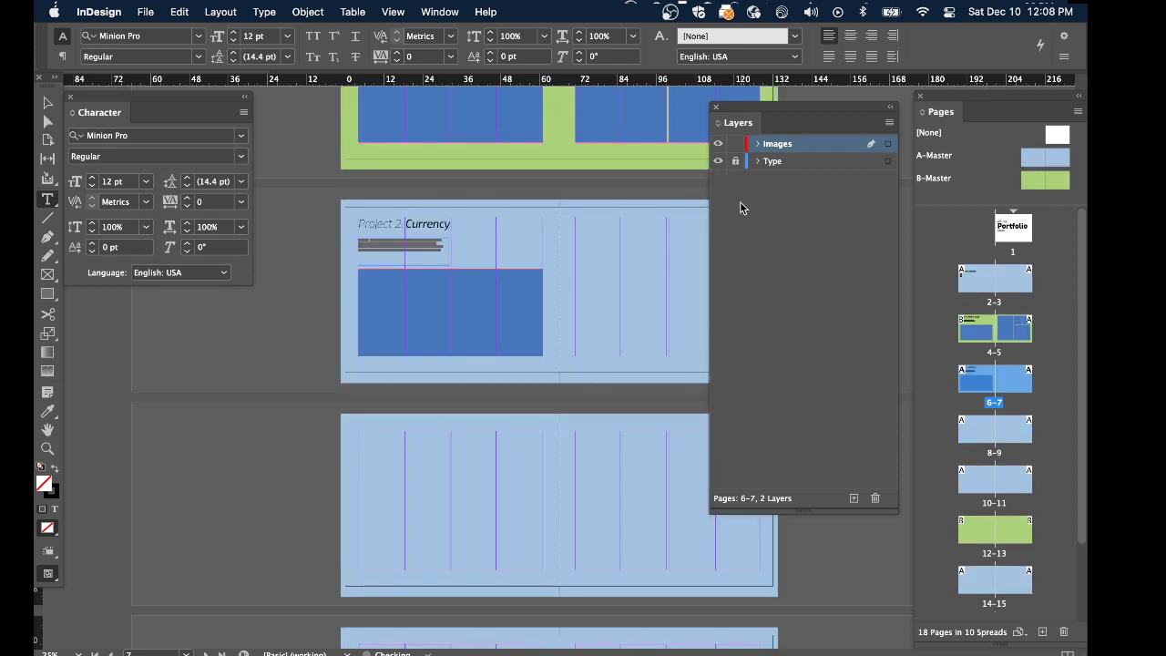
Toggle the Type layer's visibility to check the text on the cover and Table of Contents pages
scroll(594, 410, up, 6)
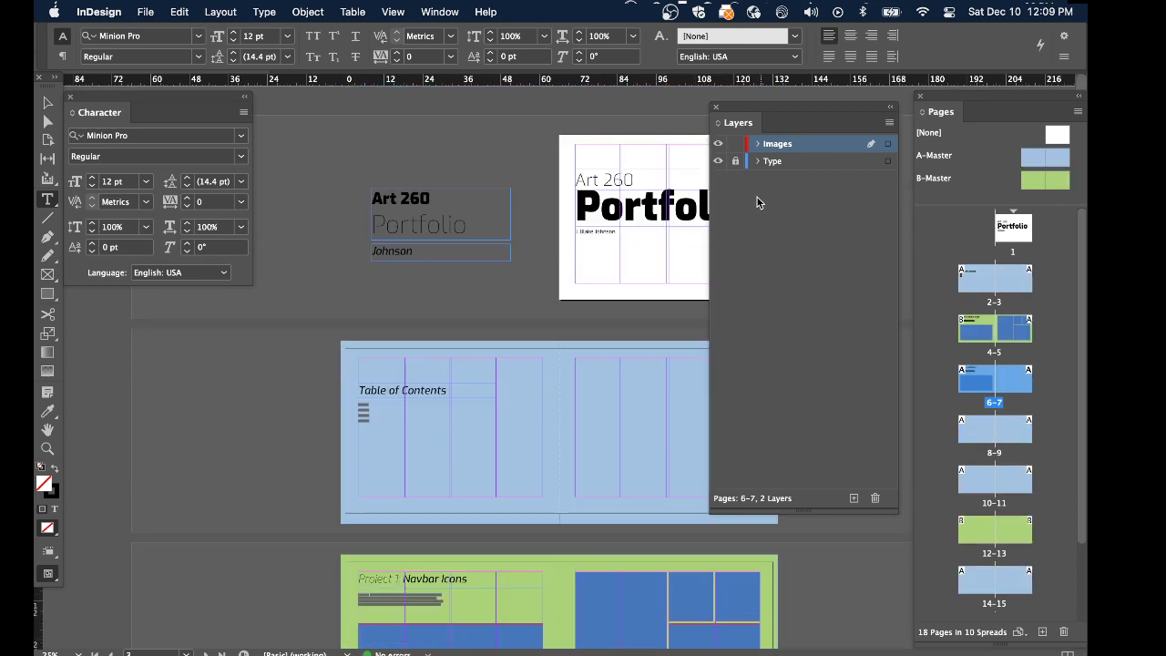
click(717, 161)
click(718, 161)
Make the Images layer active and load the iPhoneTabBarIcons PDF from the Presentations folder for placing
scroll(552, 471, down, 8)
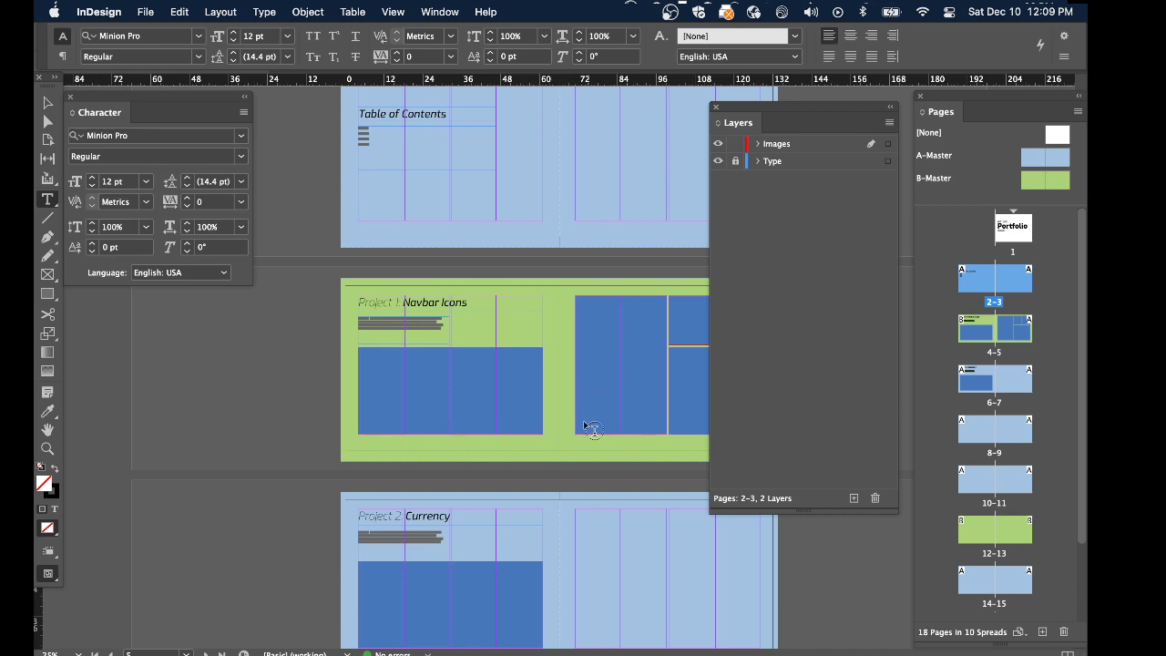
scroll(554, 349, down, 4)
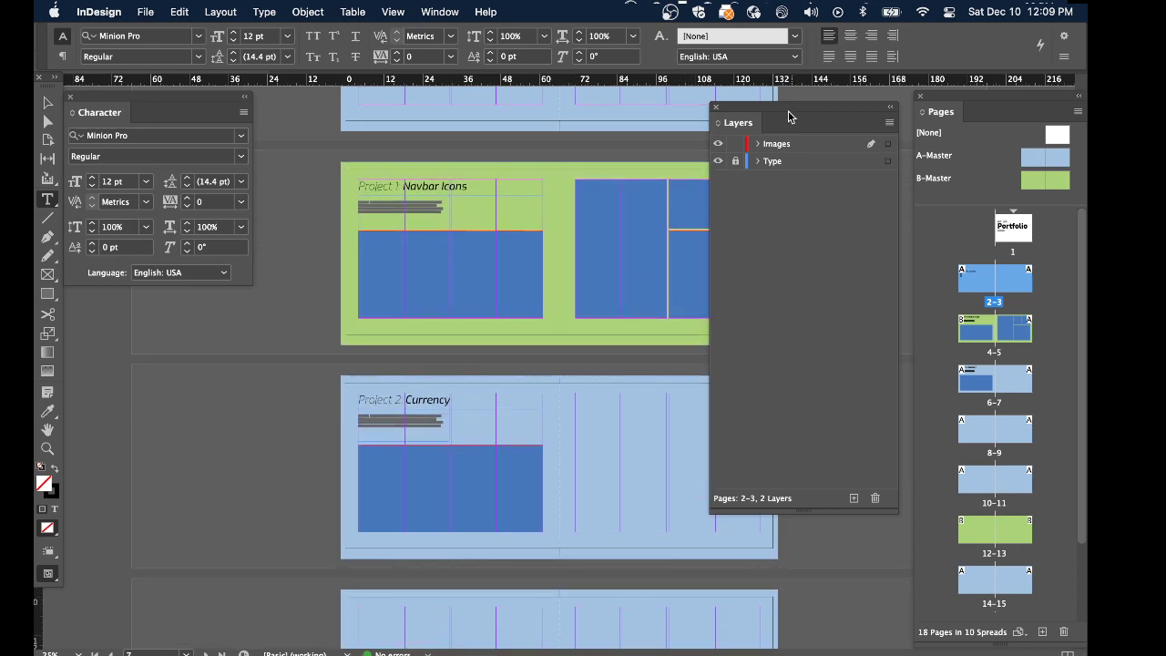
click(798, 147)
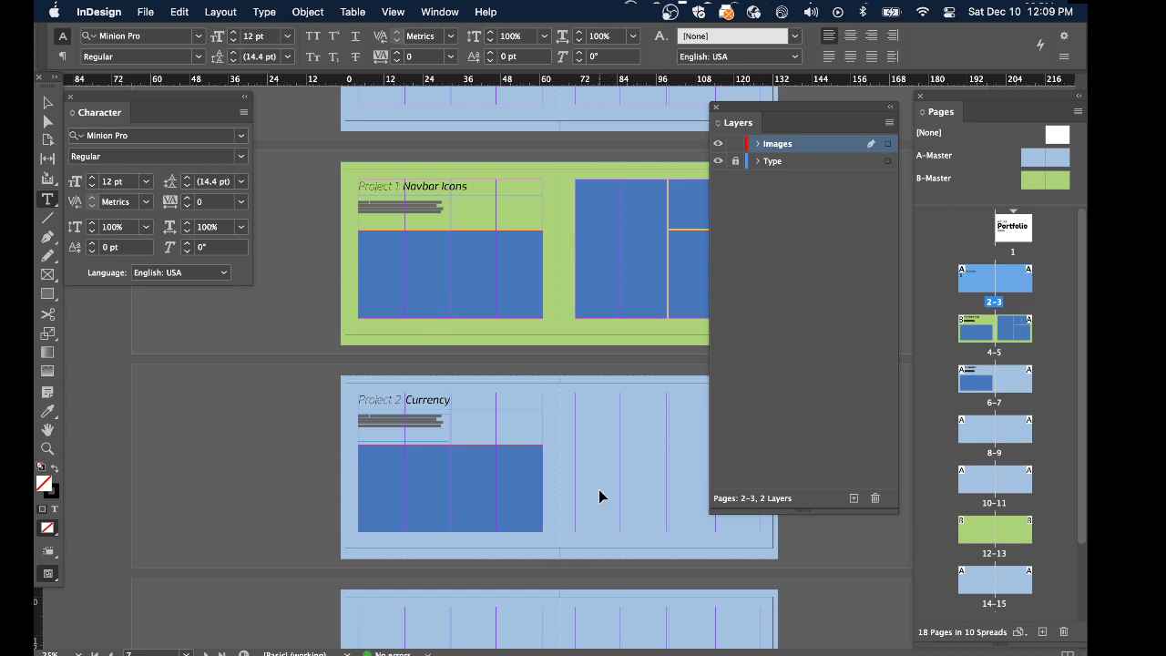
key(super+d)
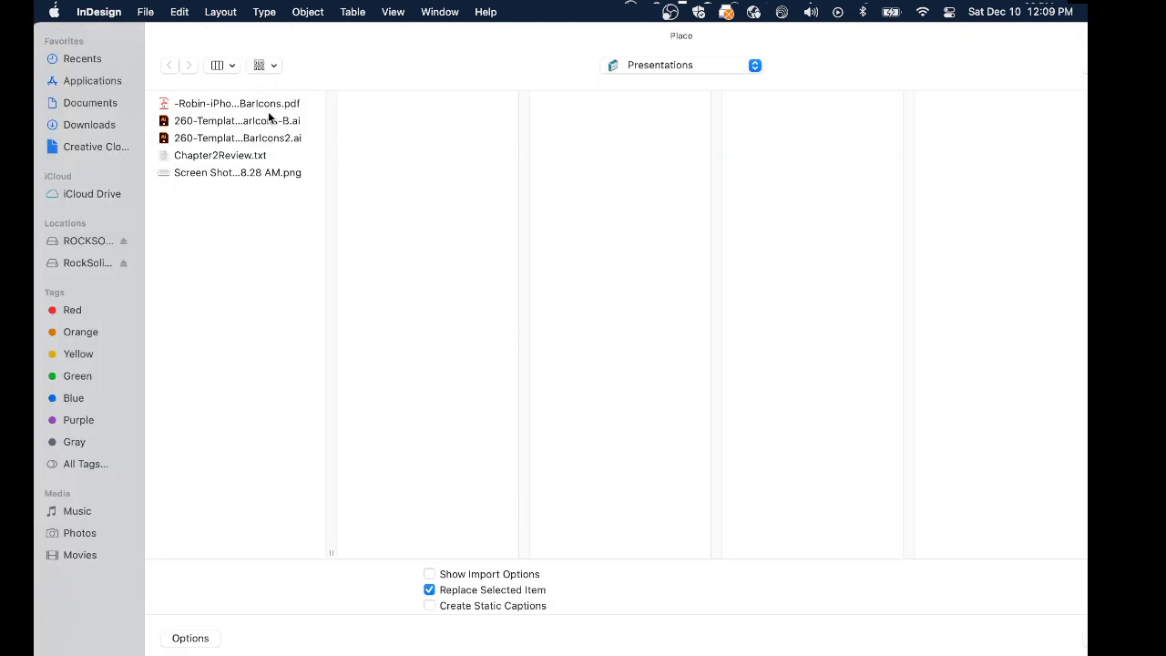
click(263, 105)
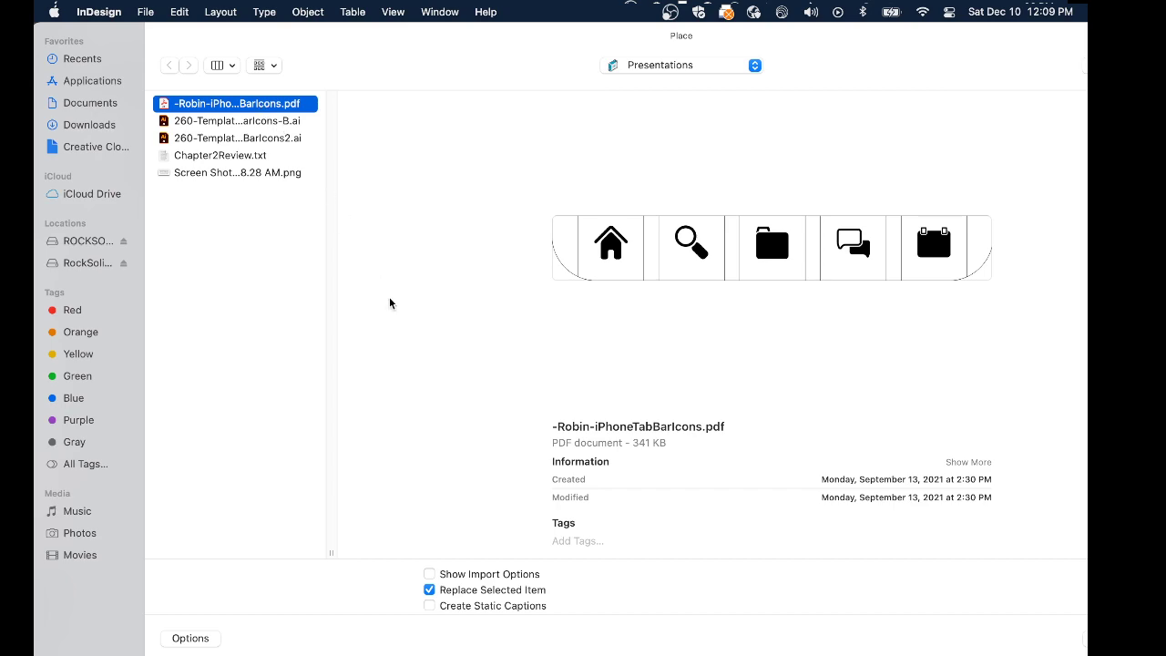
key(Return)
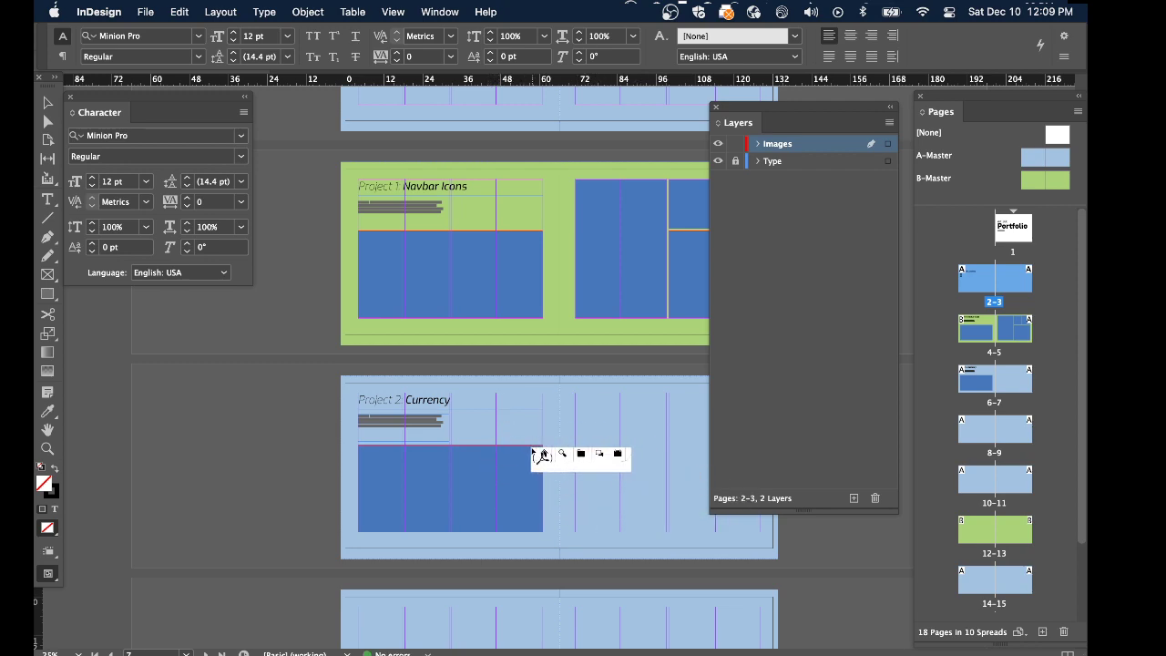
Dock the layers list with the pages list and place the loaded icons PDF across the top of page 7, 57p0 wide
drag(288, 450, 265, 440)
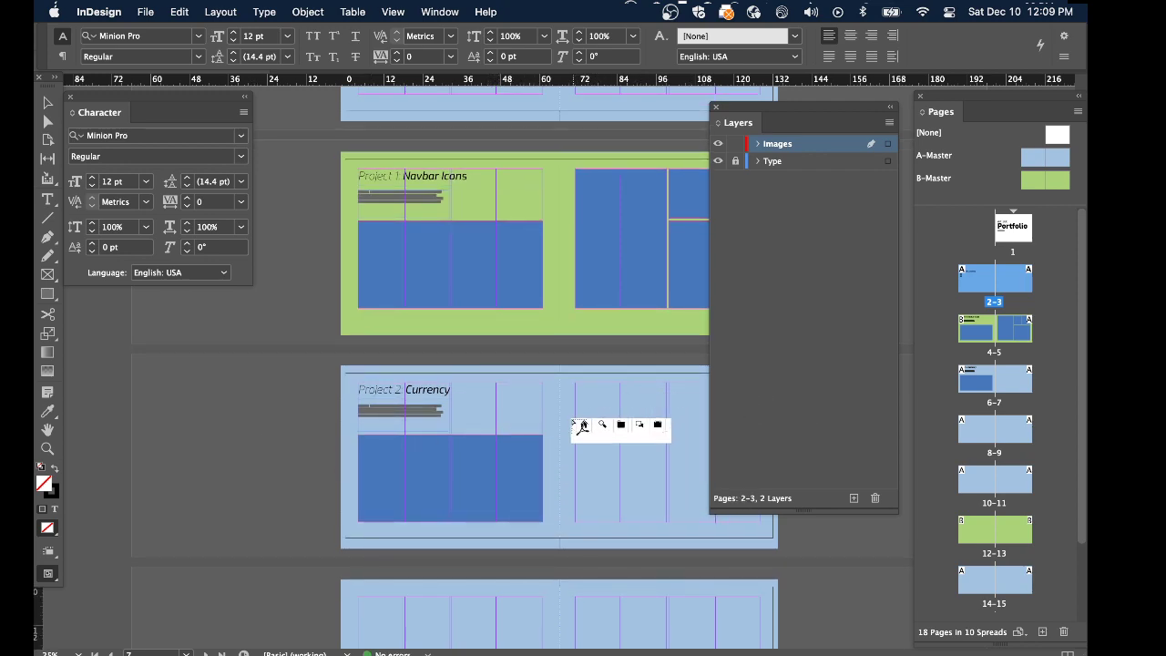
scroll(535, 424, down, 7)
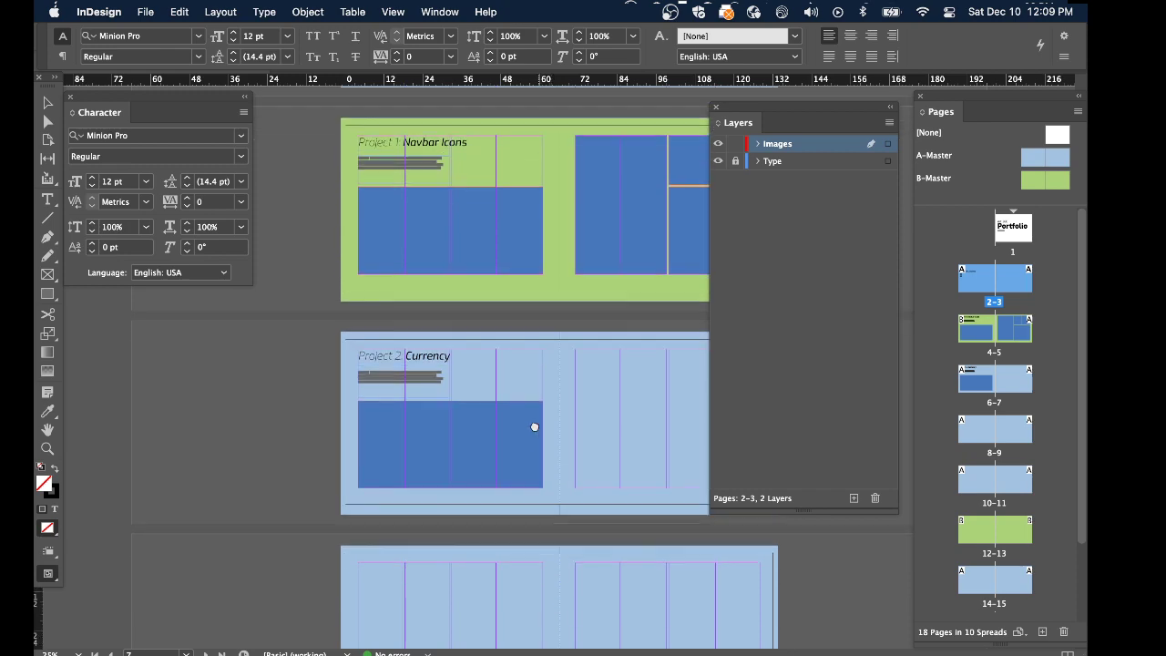
drag(475, 231, 479, 338)
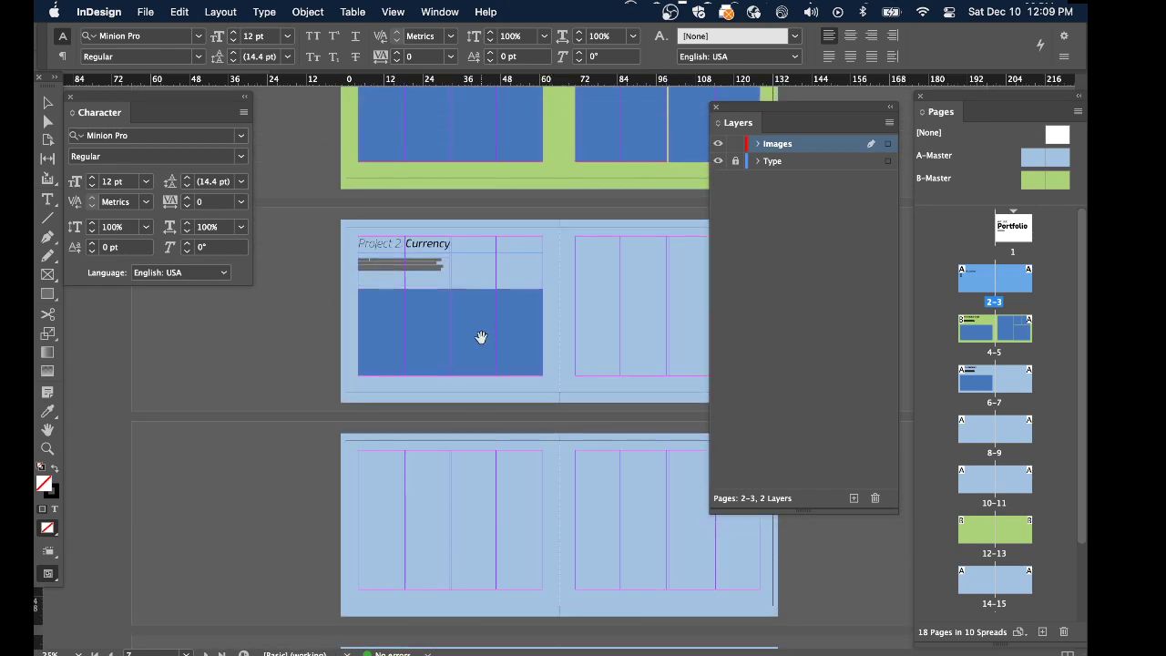
drag(738, 108, 970, 113)
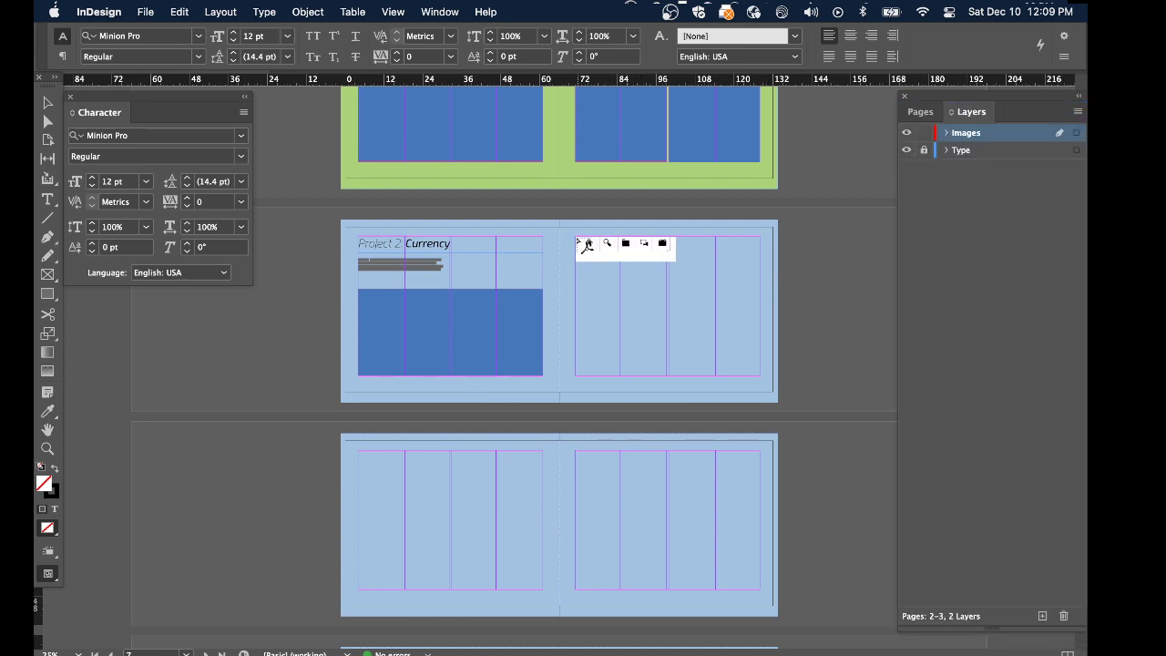
drag(586, 244, 764, 329)
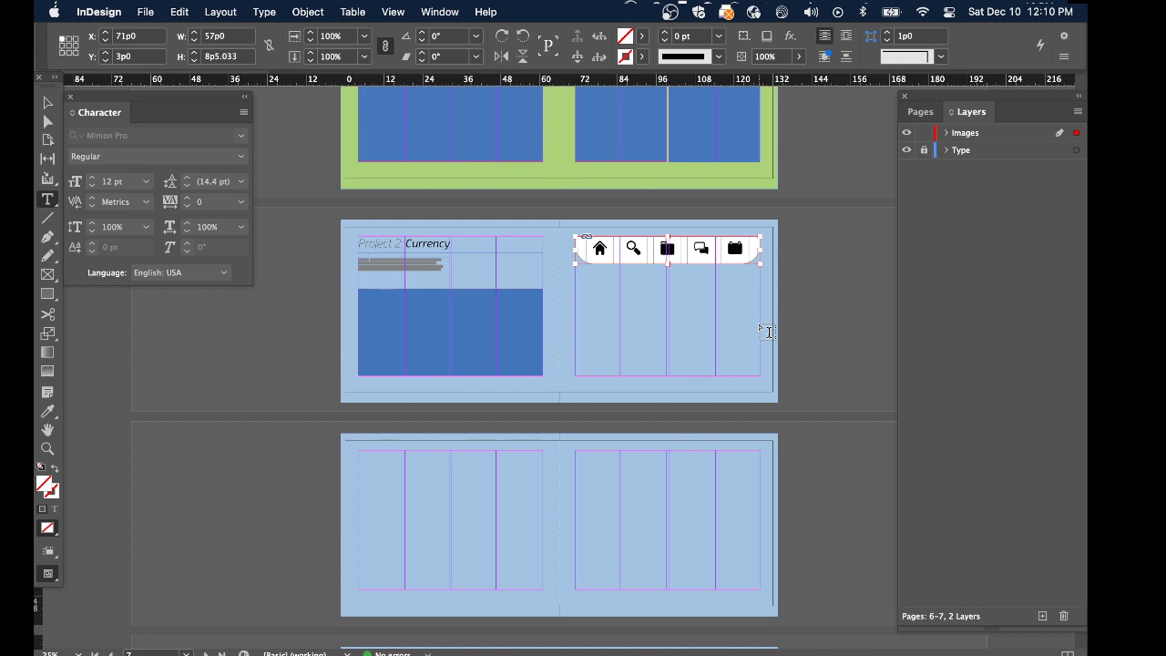
click(775, 325)
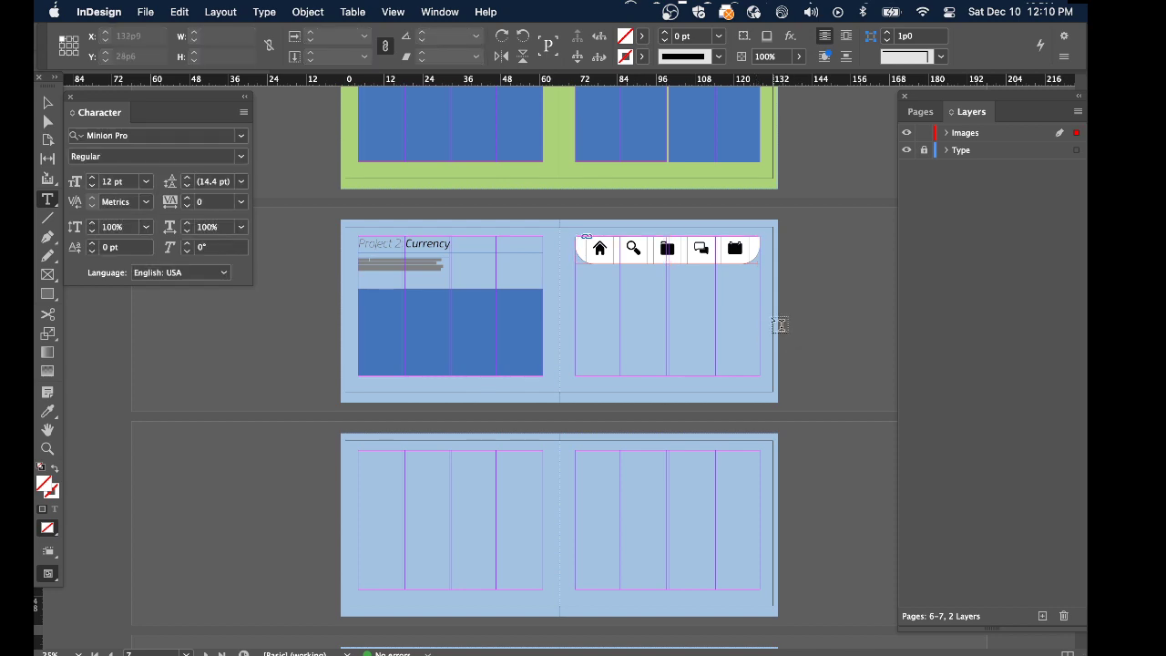
Start placing an image into page 4's blue frame, browsing to SVSU-Courses, CardinalSolutions, Clients, F22, ST-FireDepartment
scroll(666, 310, up, 2)
scroll(667, 310, up, 3)
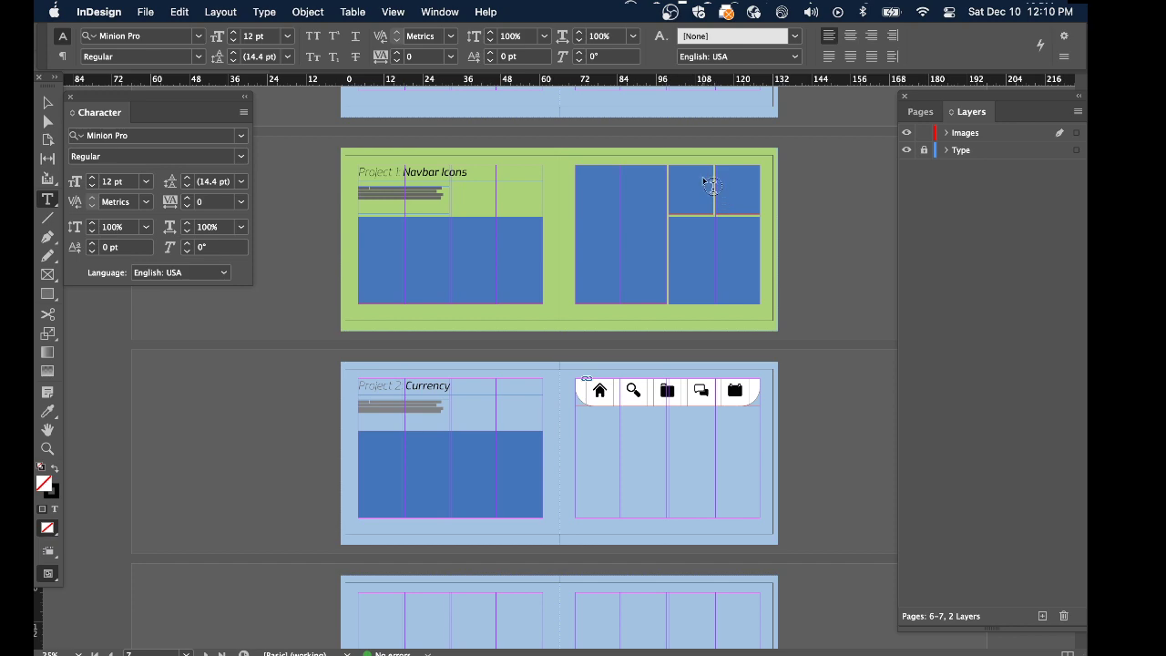
click(416, 263)
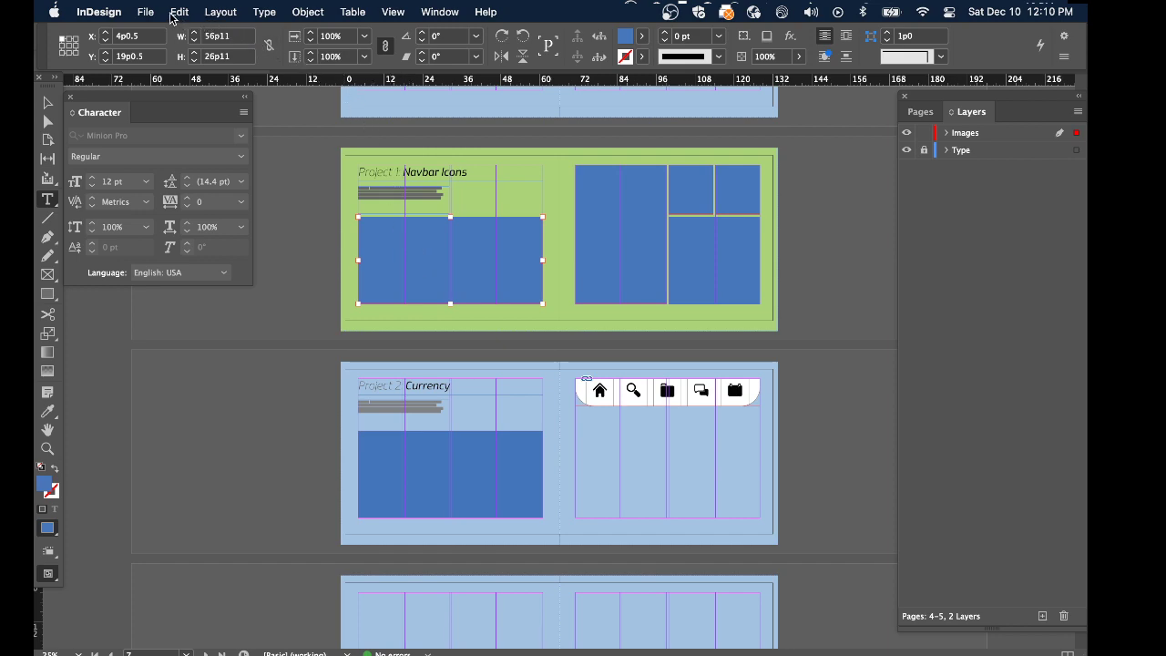
key(super+d)
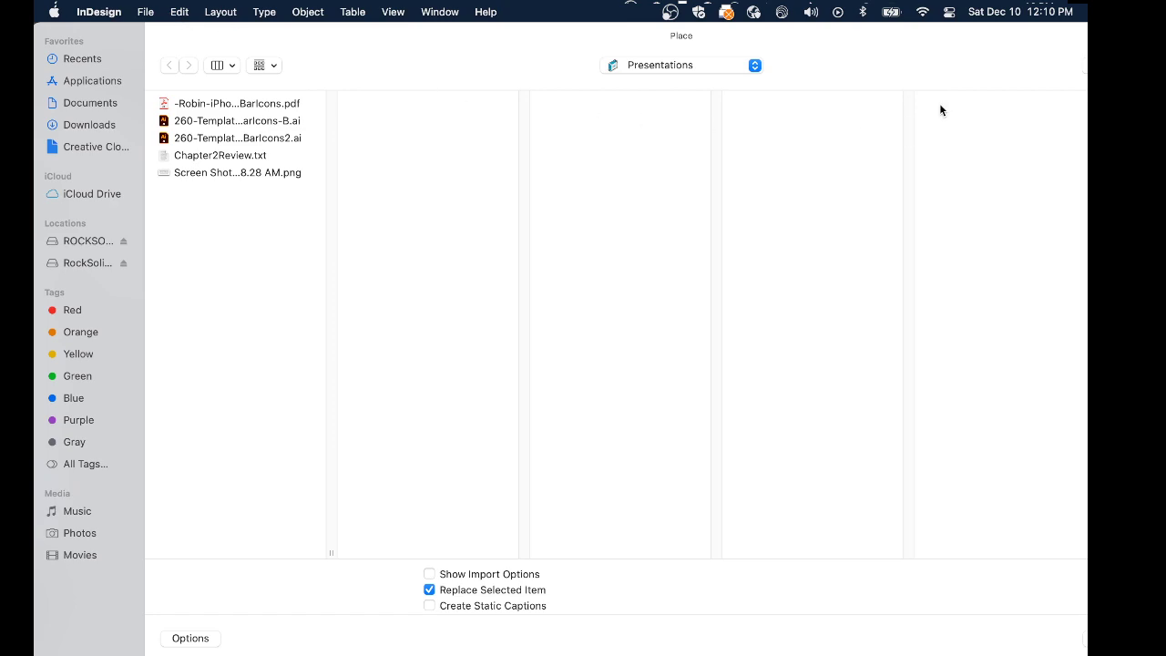
click(734, 60)
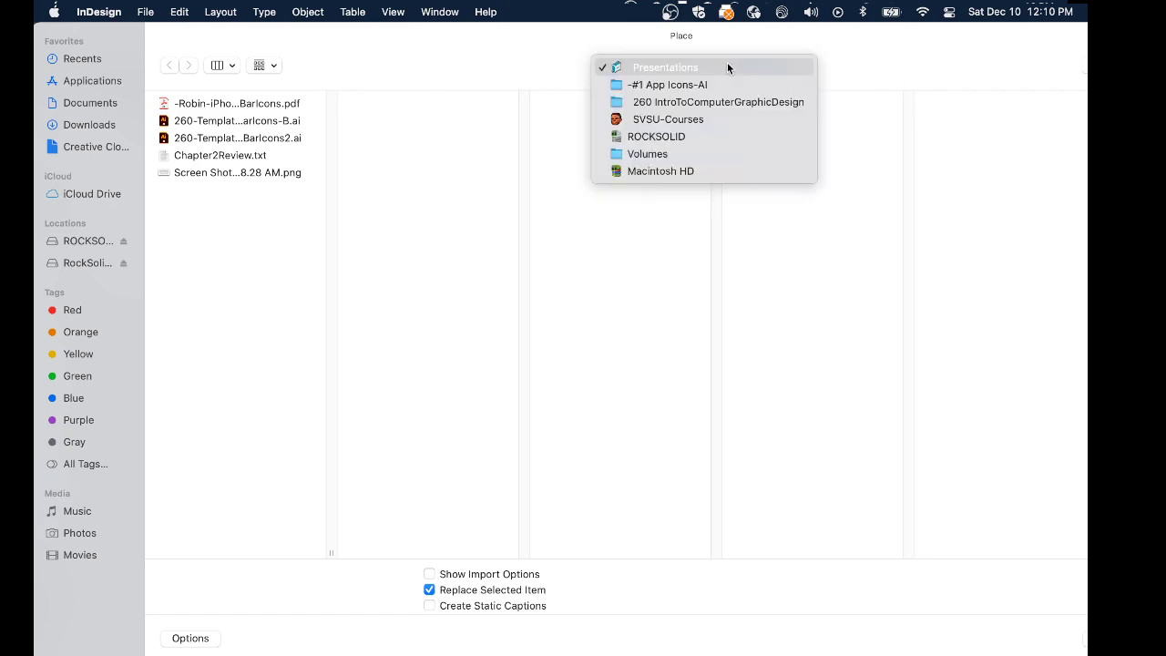
click(723, 120)
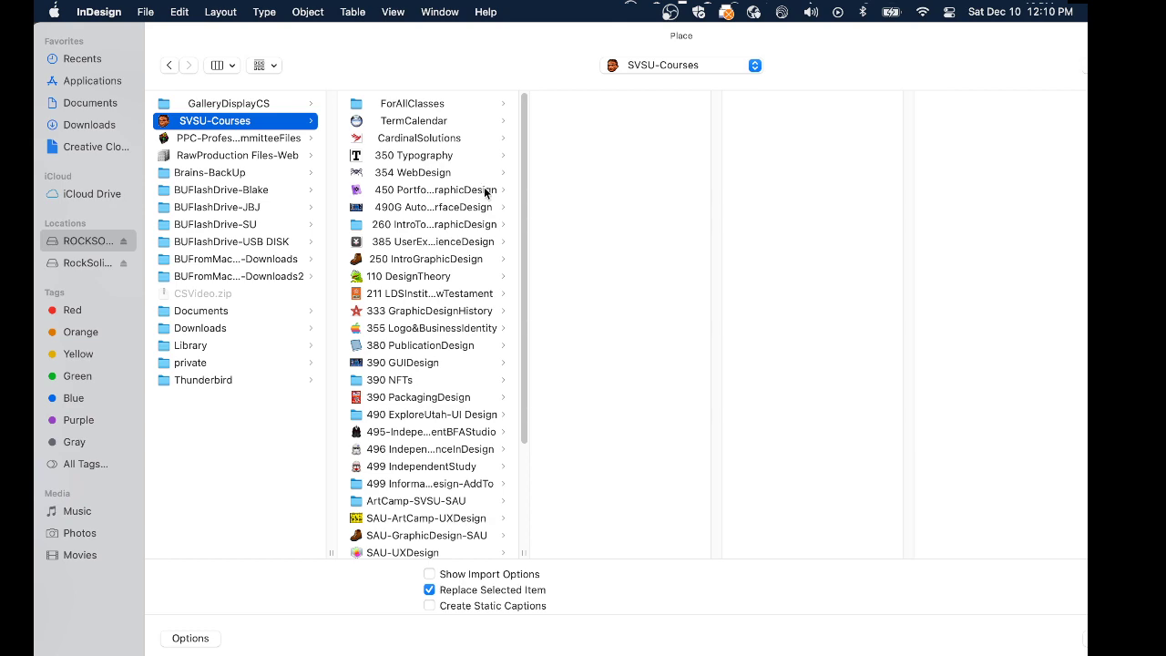
click(410, 140)
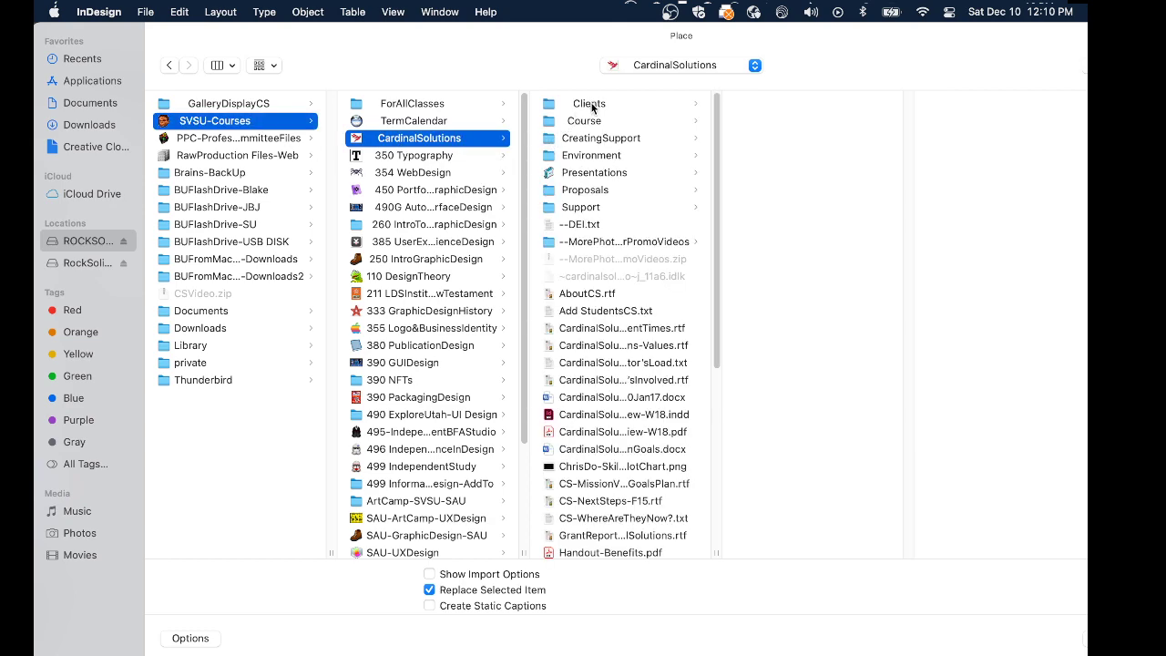
click(590, 104)
click(833, 123)
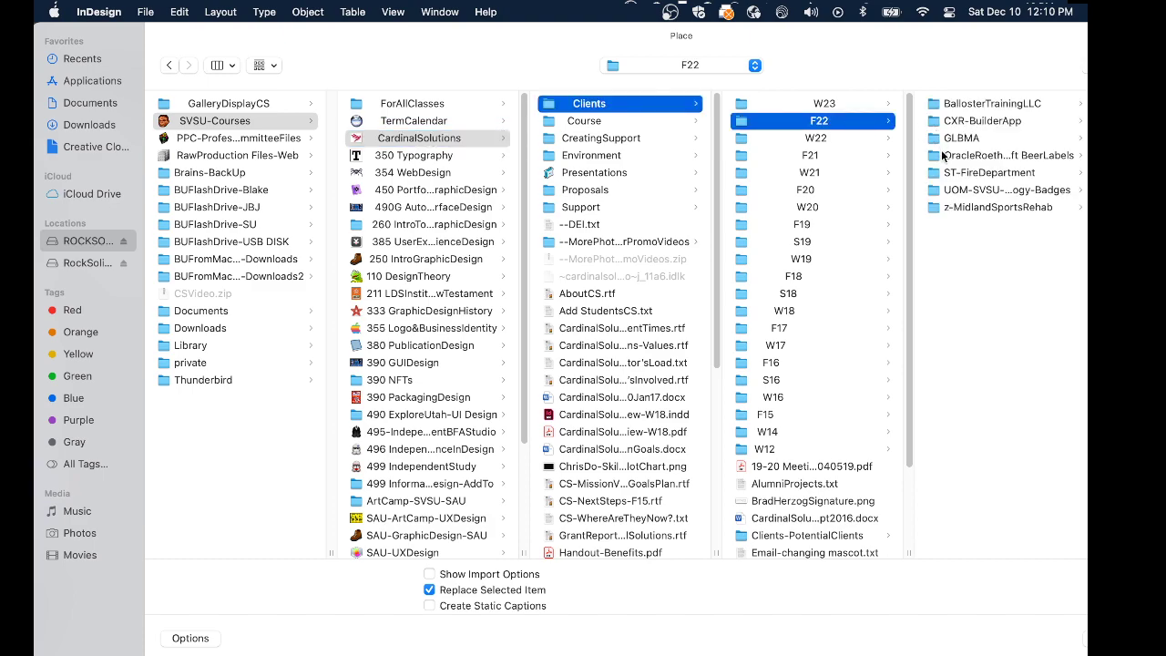
click(952, 173)
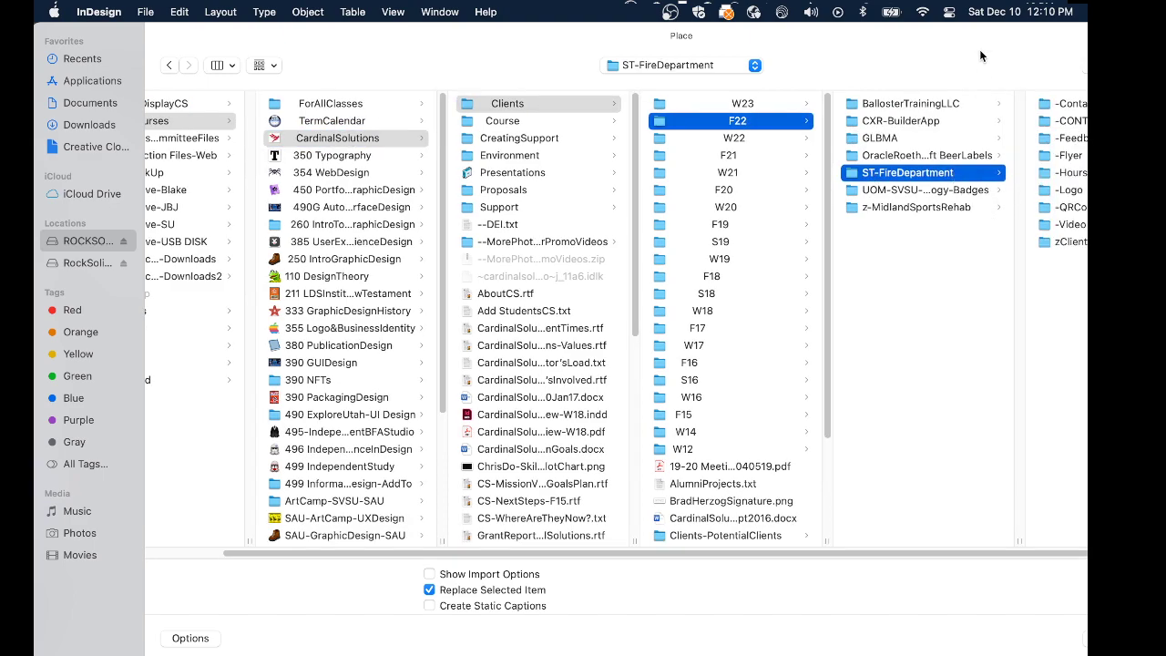
Place 151021-30.psd from the zClientProvidedMaterials folder into the selected frame below the Project 1 text
drag(980, 56, 661, 56)
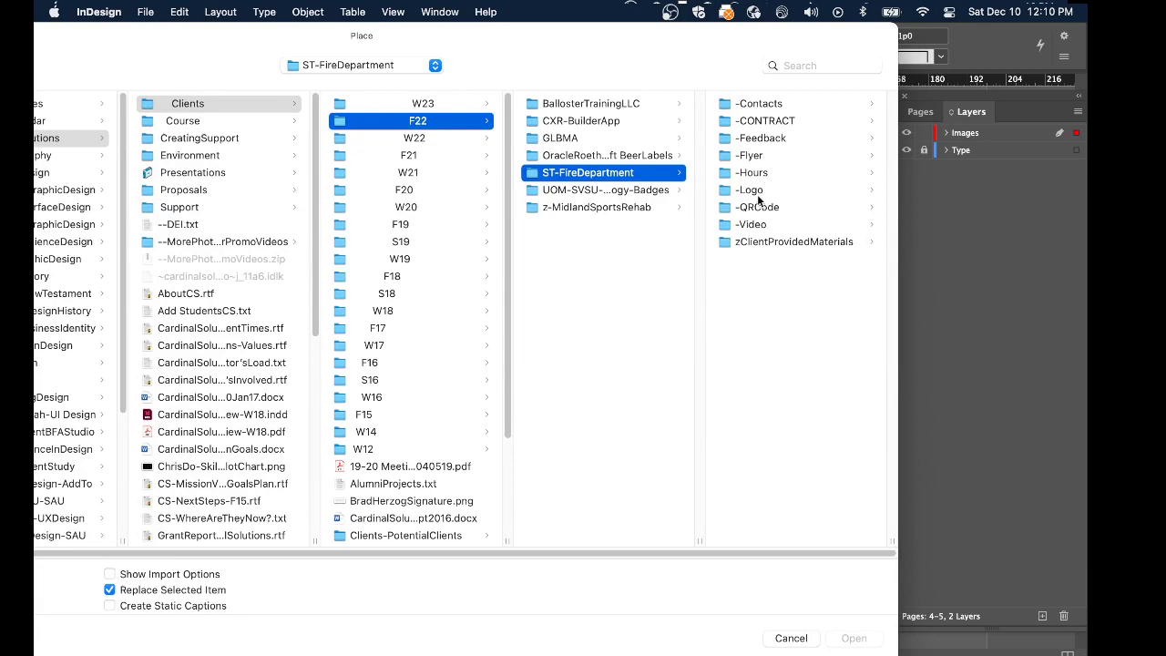
click(755, 244)
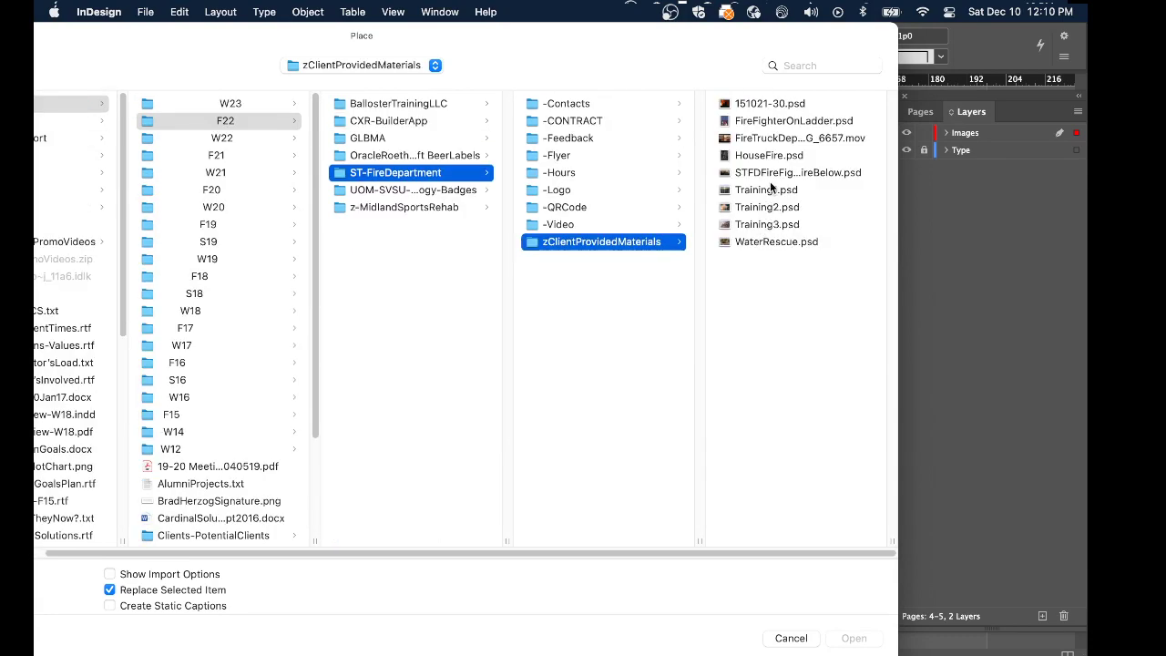
click(766, 104)
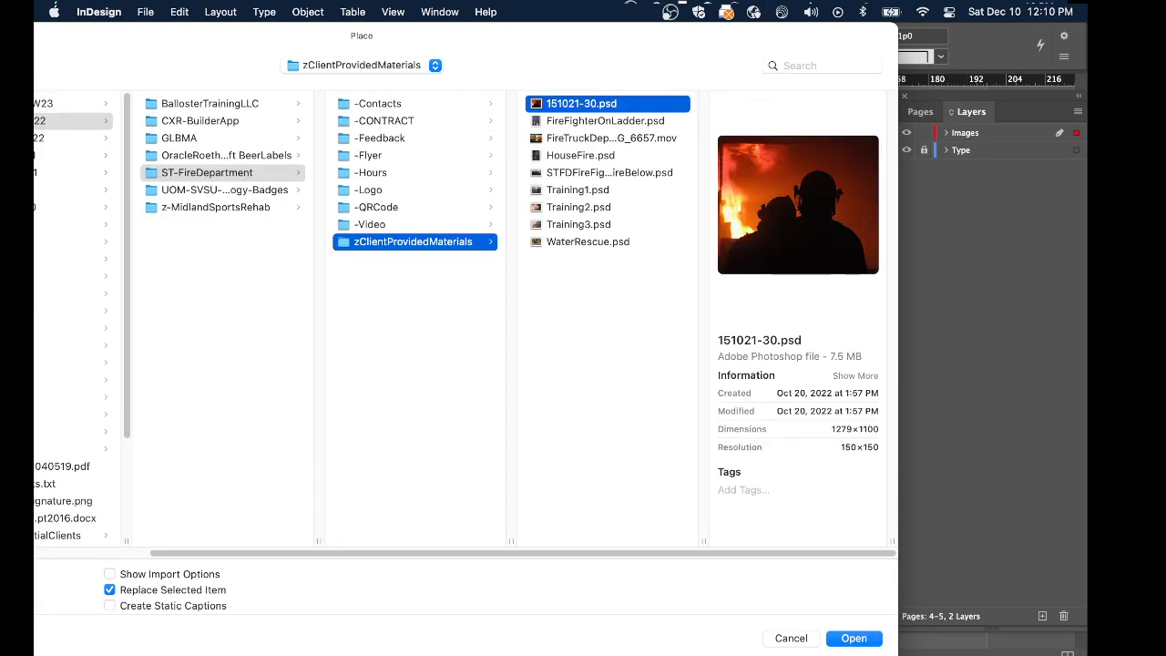
click(856, 641)
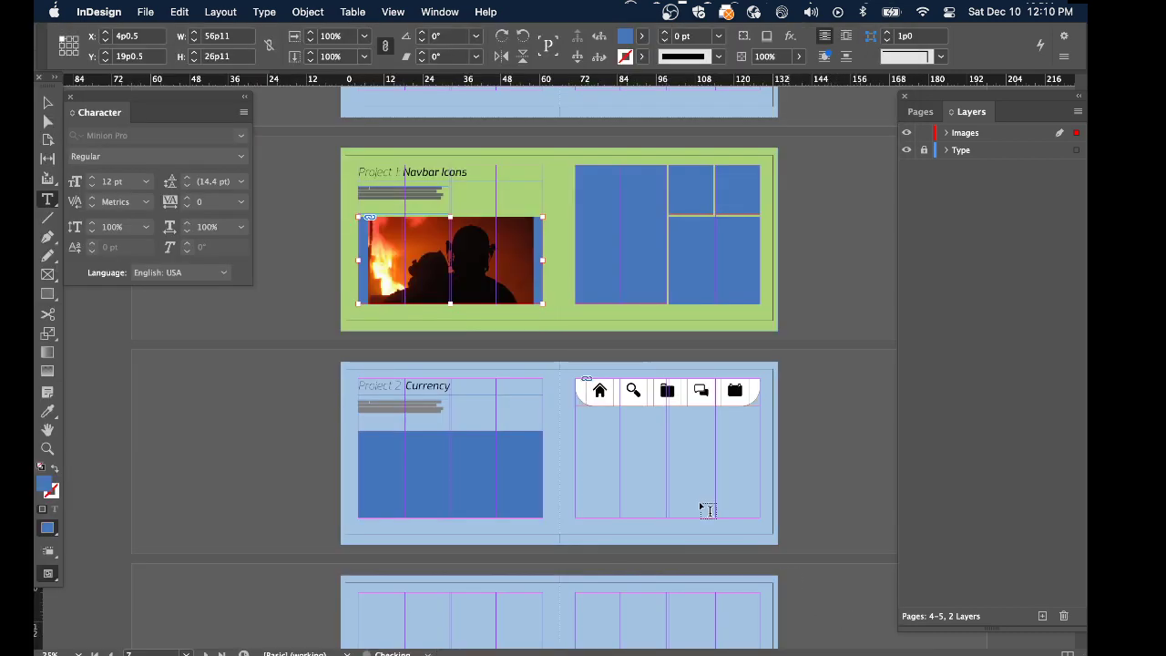
Select the firefighter photo inside its frame and scale it proportionally to about 118.26% so it covers the frame's blue sides
click(295, 290)
super+click(469, 286)
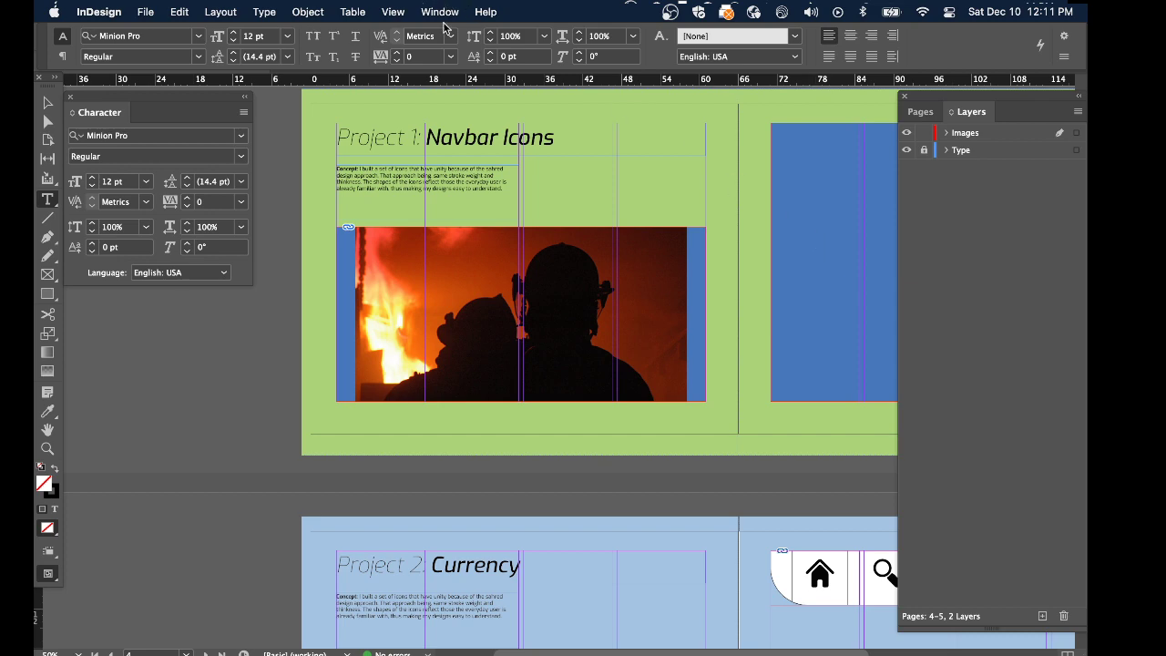
click(48, 121)
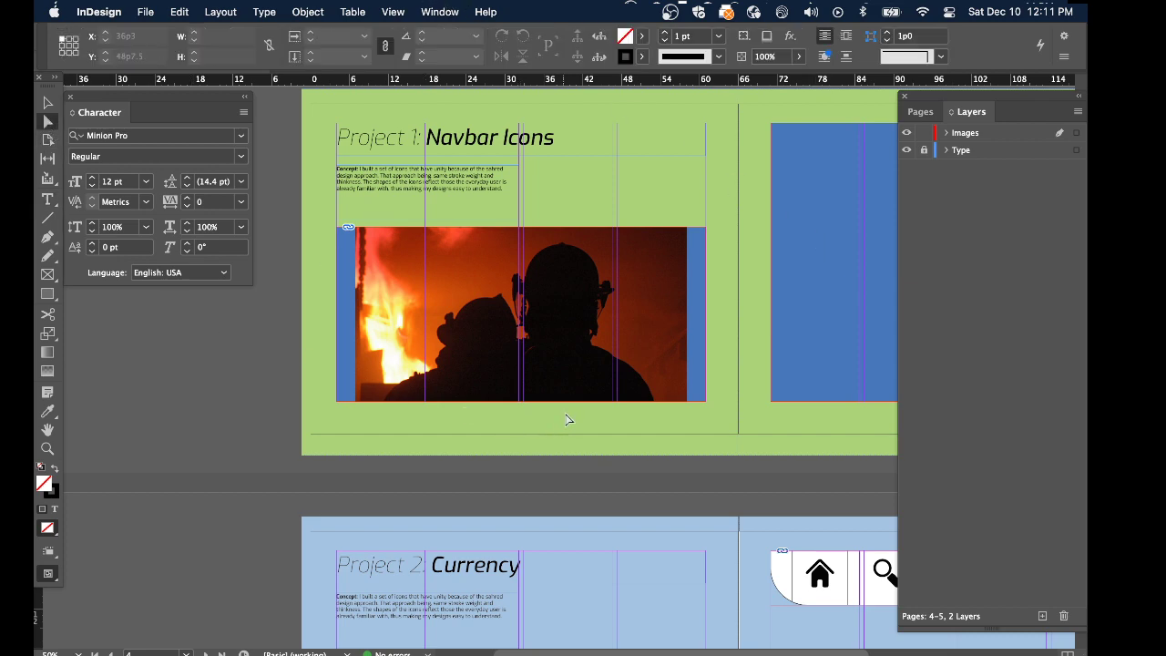
click(576, 344)
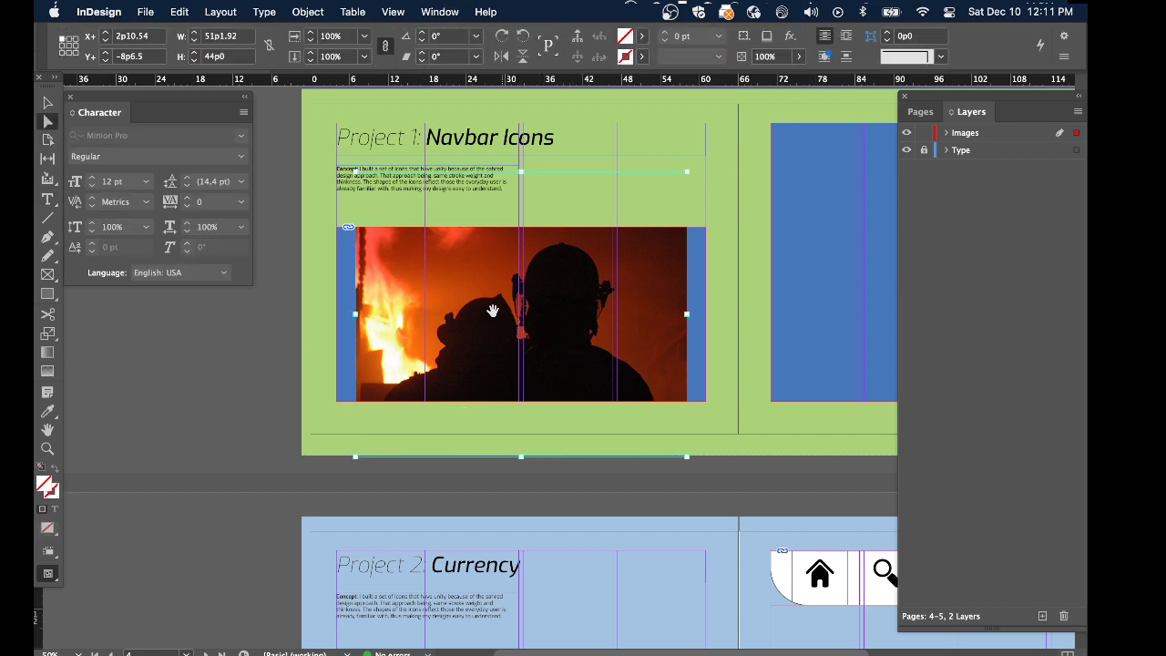
key(e)
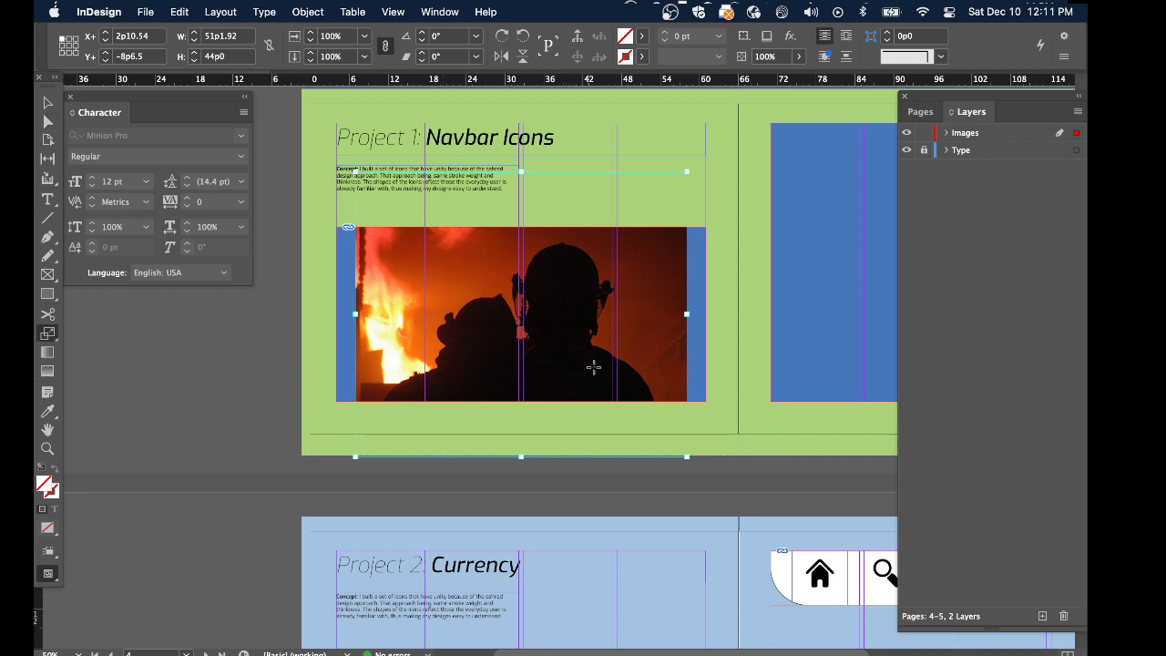
click(681, 448)
drag(354, 171, 323, 146)
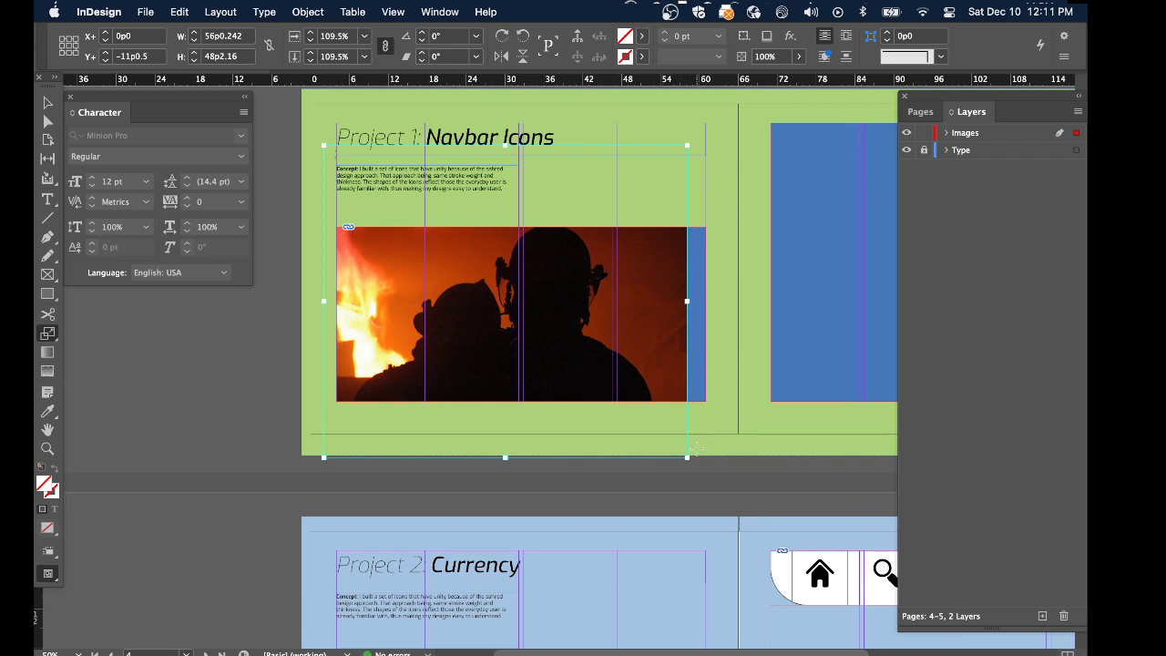
drag(687, 457, 727, 470)
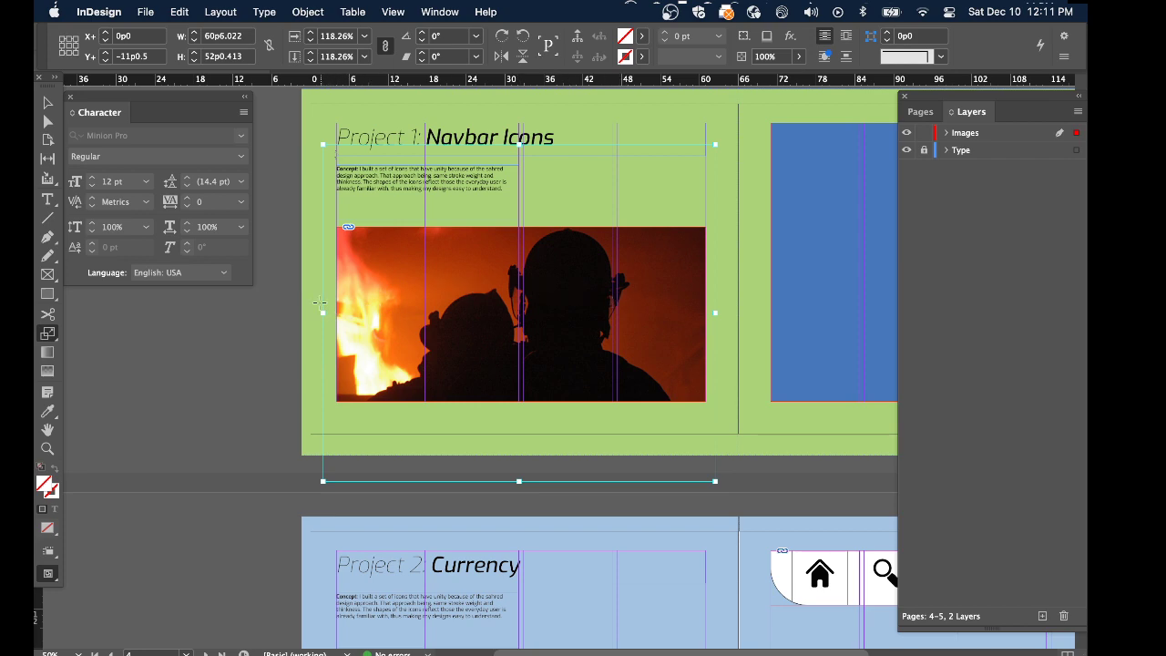
click(267, 338)
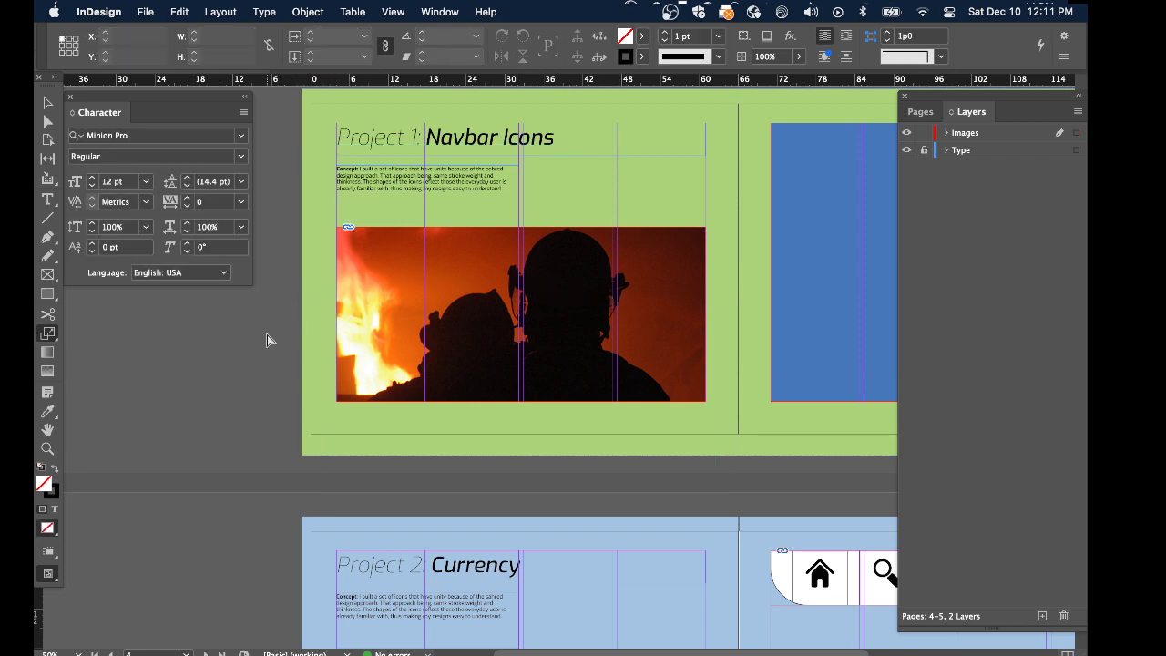
key(a)
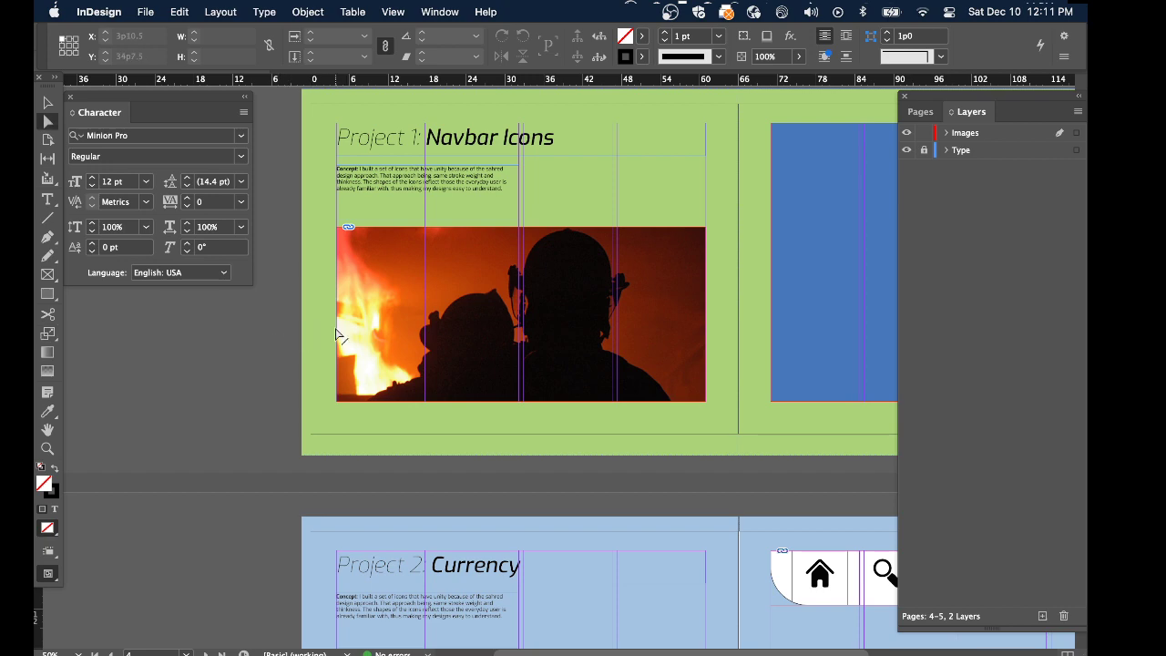
key(v)
click(335, 328)
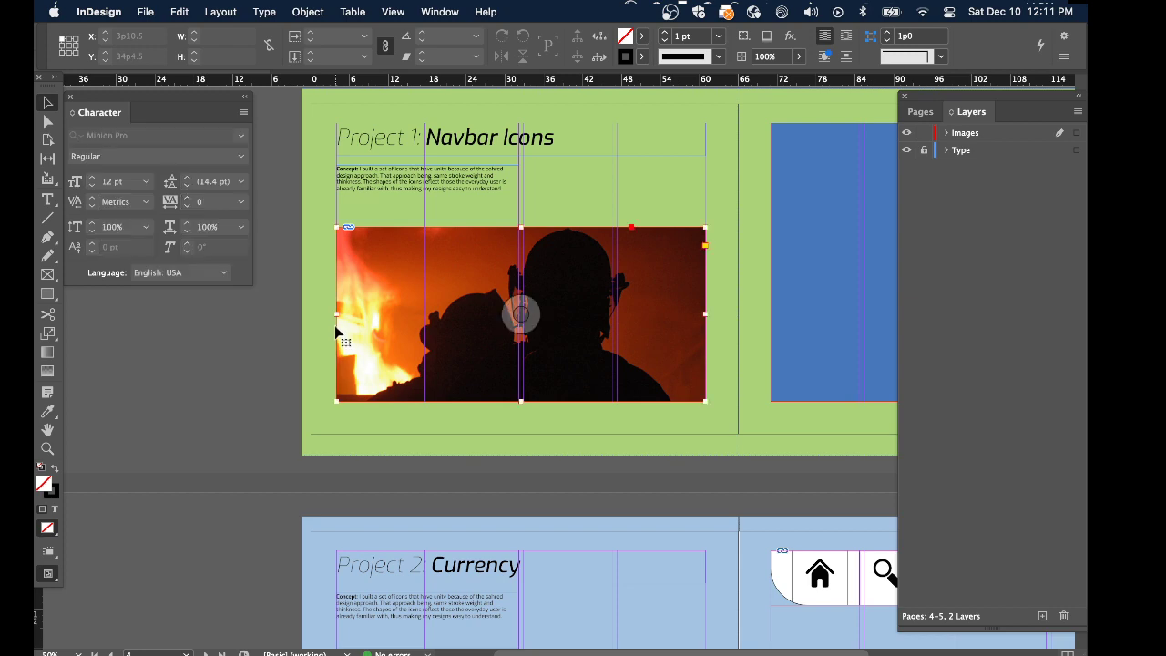
mouse_move(338, 314)
mouse_down()
mouse_move(415, 315)
mouse_move(336, 317)
mouse_up()
key(a)
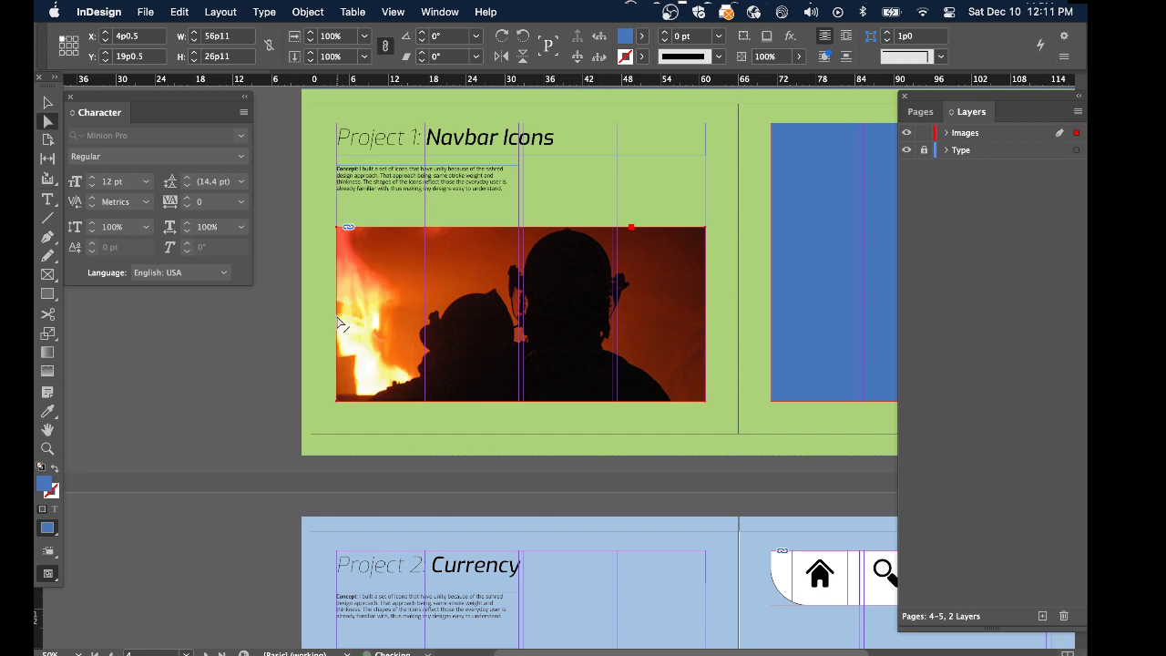
click(255, 345)
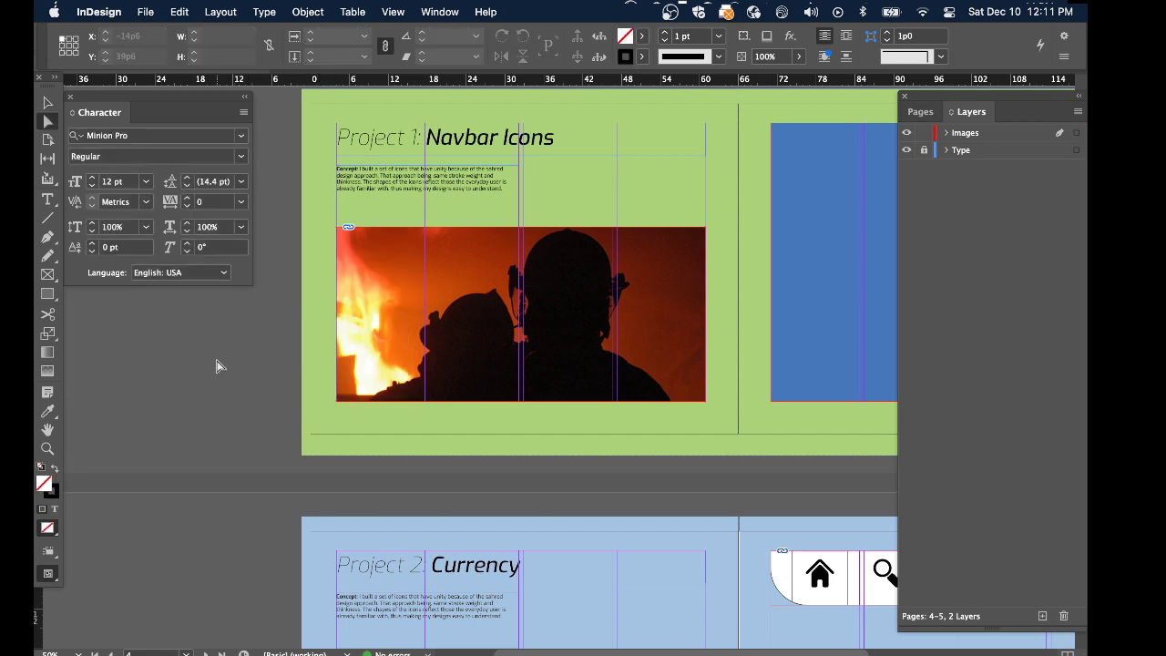
Enlarge the firefighter photo to about 136.44% and reposition it so both silhouettes' helmets sit inside the filled frame
drag(550, 294, 448, 263)
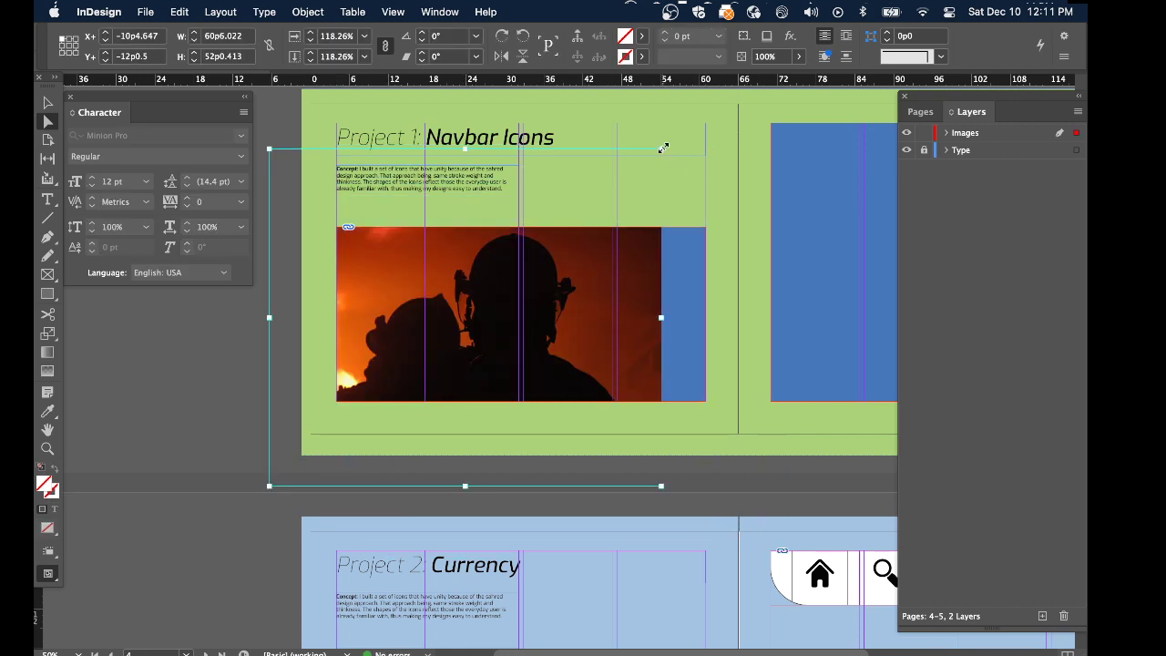
drag(663, 148, 722, 97)
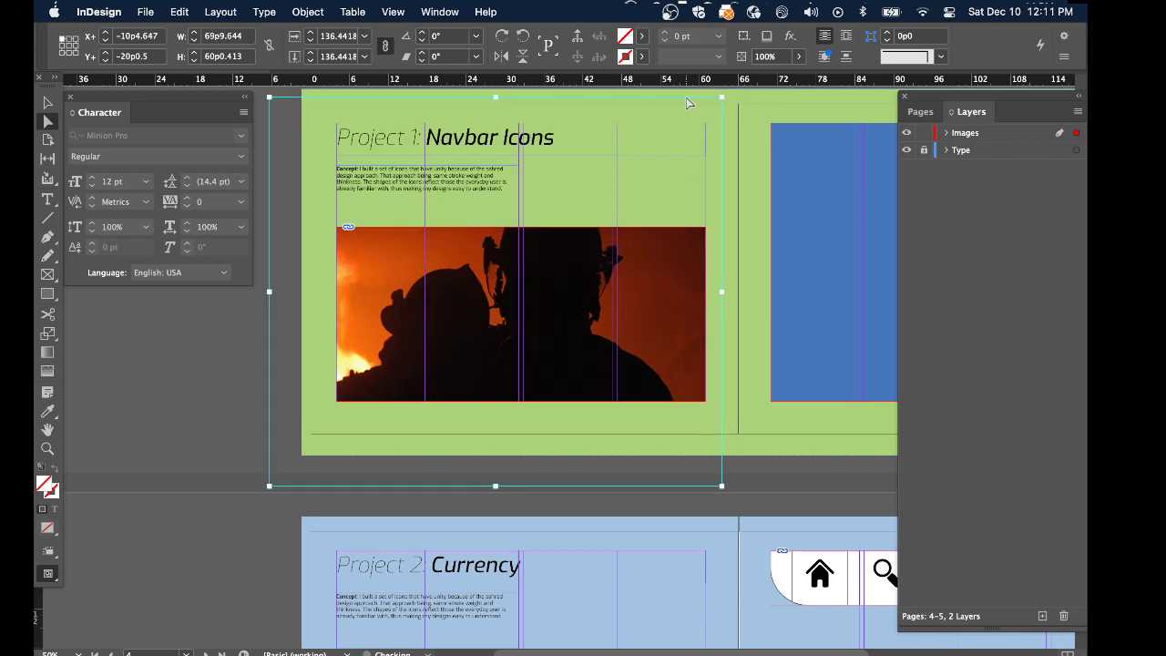
drag(586, 330, 589, 383)
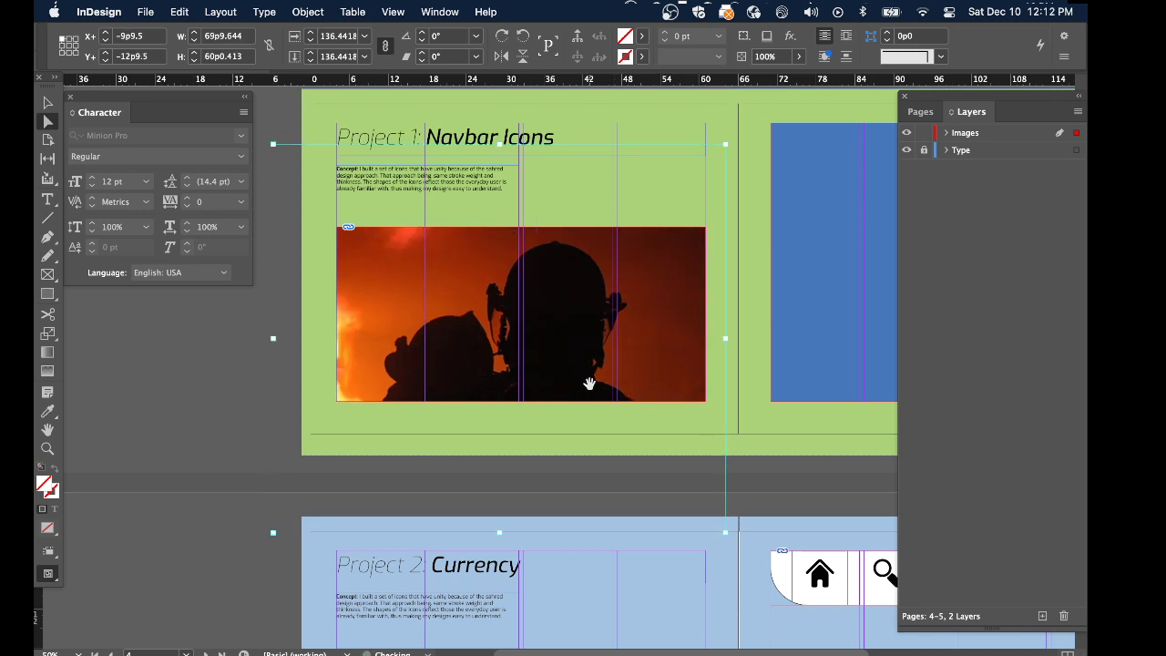
click(247, 399)
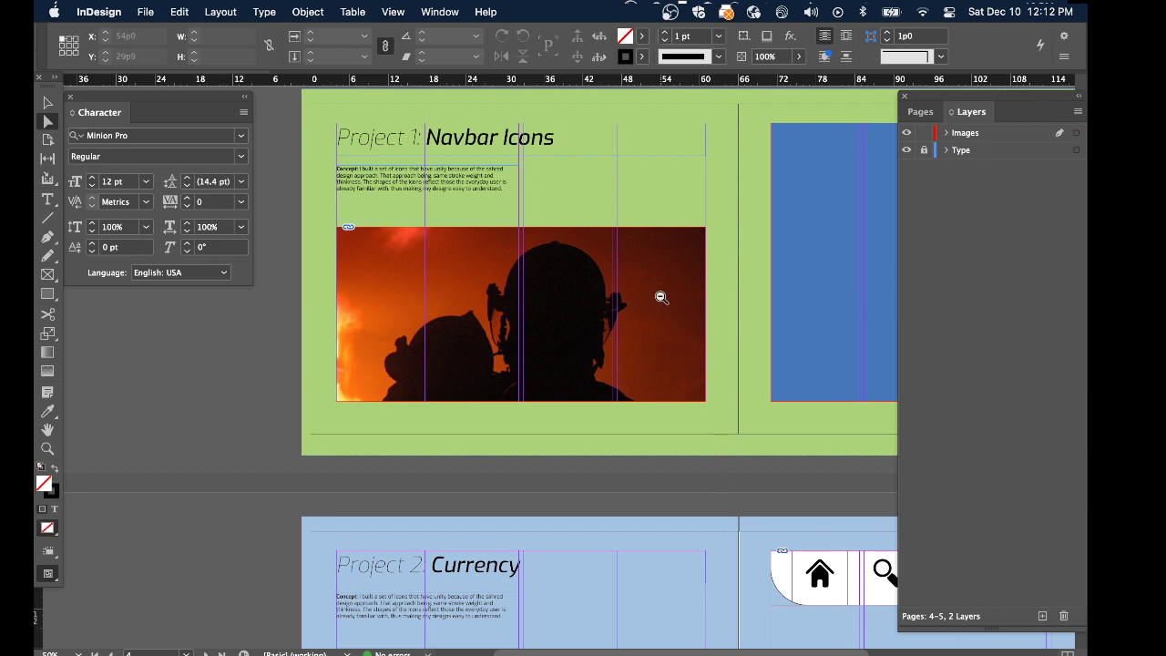
Place Training1.psd from zClientProvidedMaterials into the tall blue frame on page 5
key(super+minus)
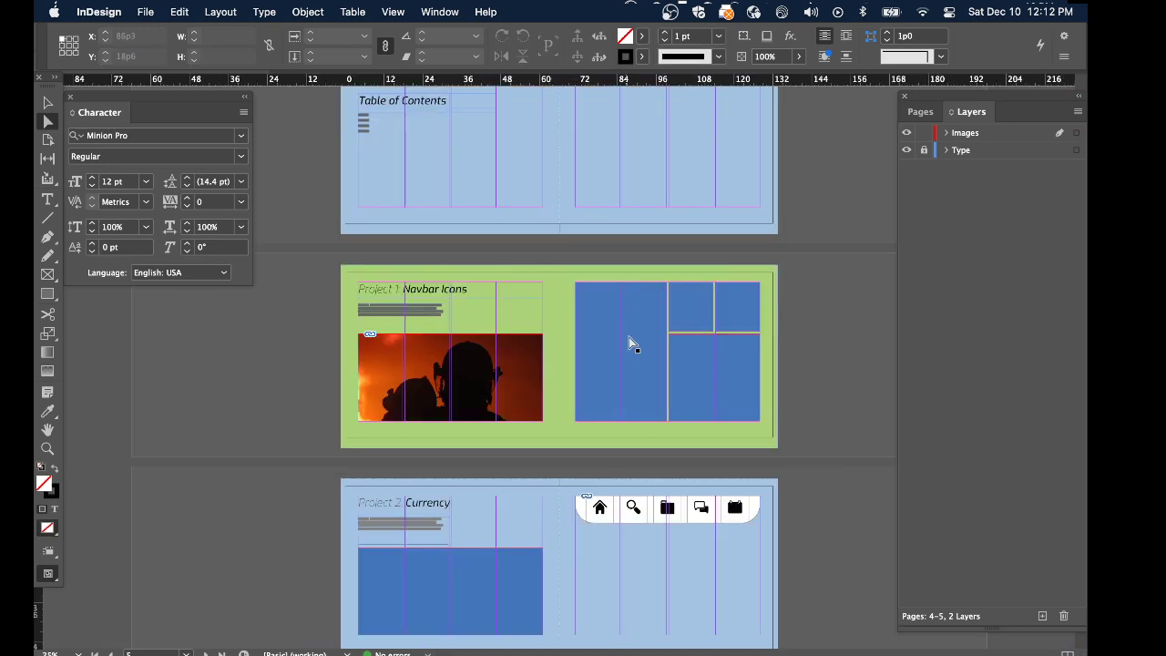
click(636, 316)
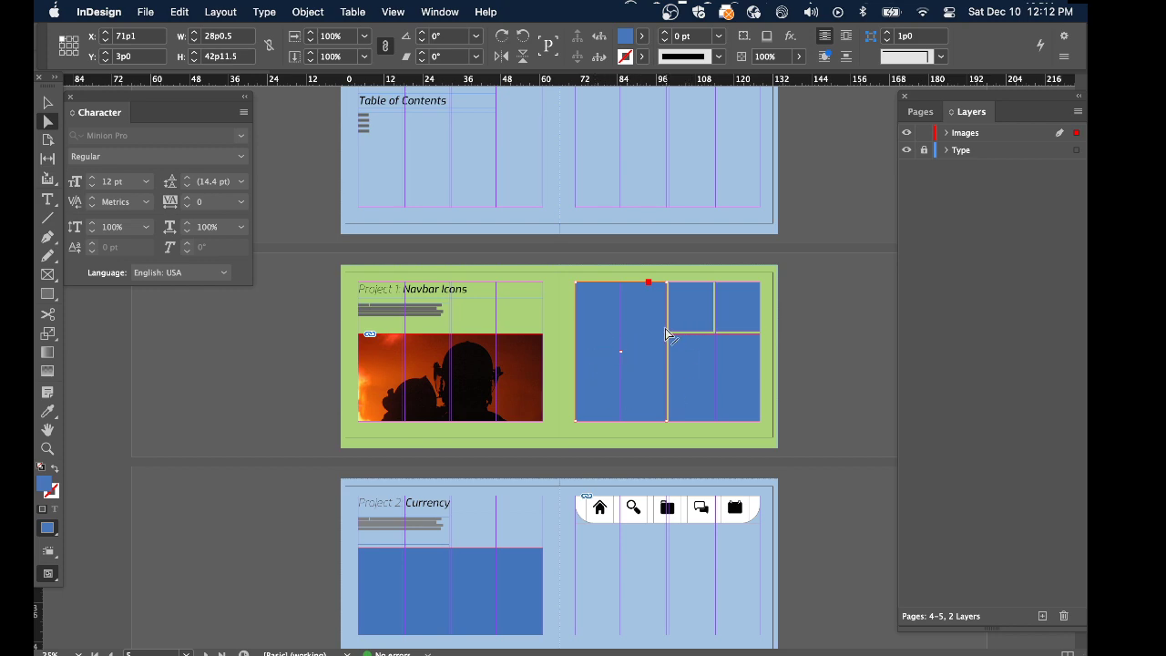
key(super+d)
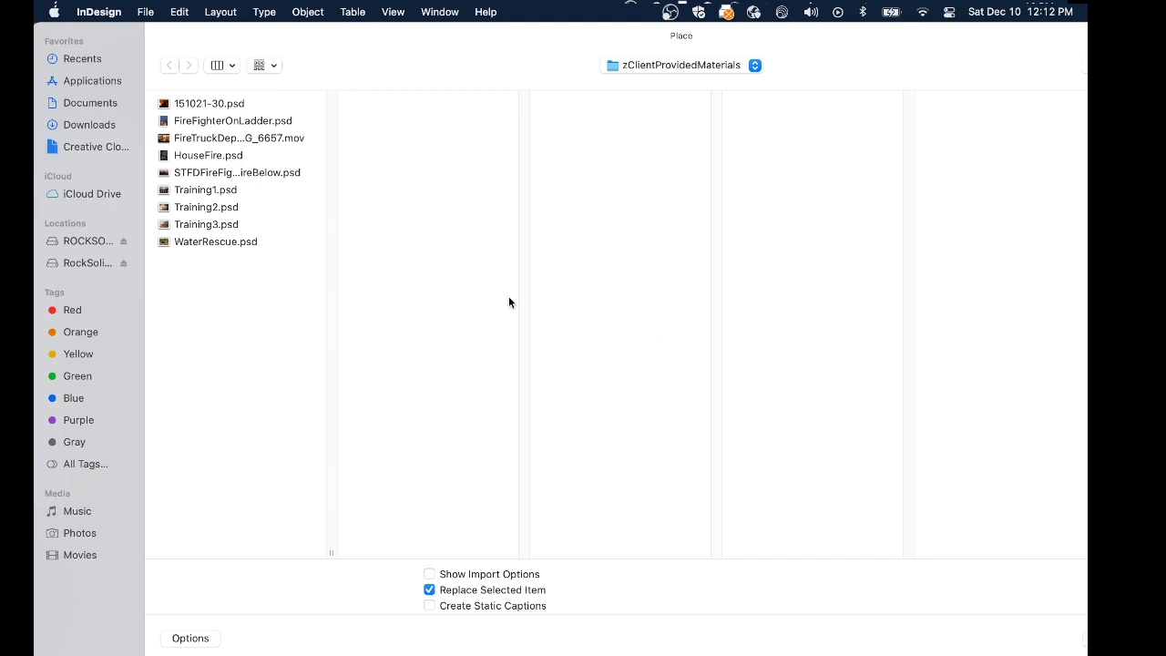
click(222, 194)
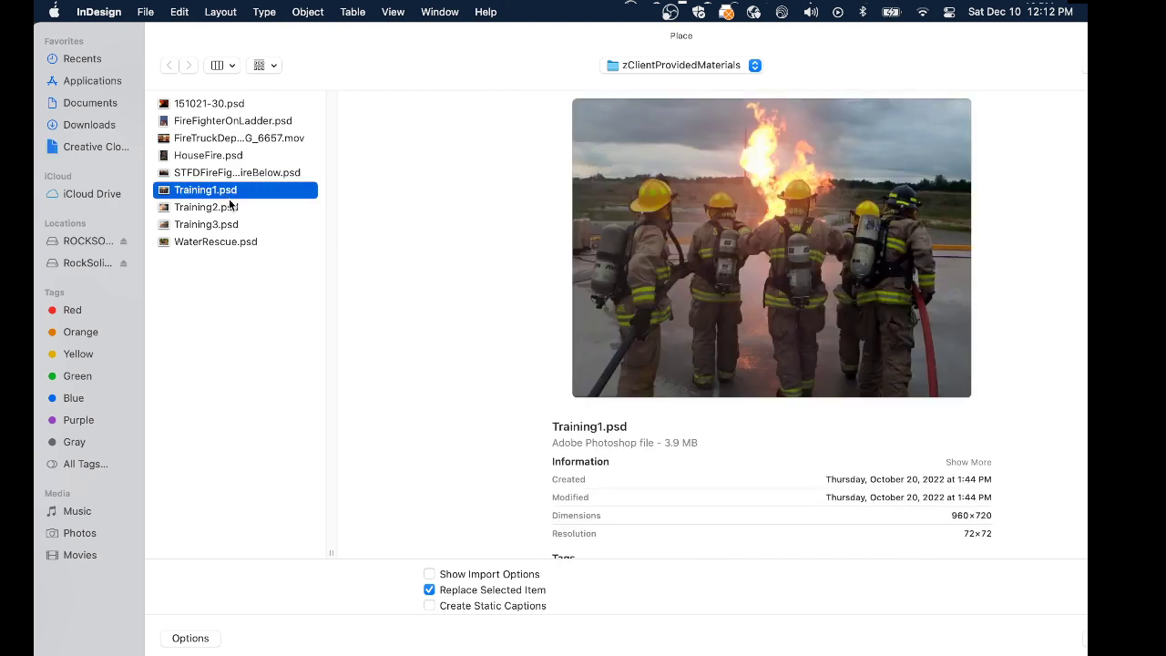
double_click(232, 208)
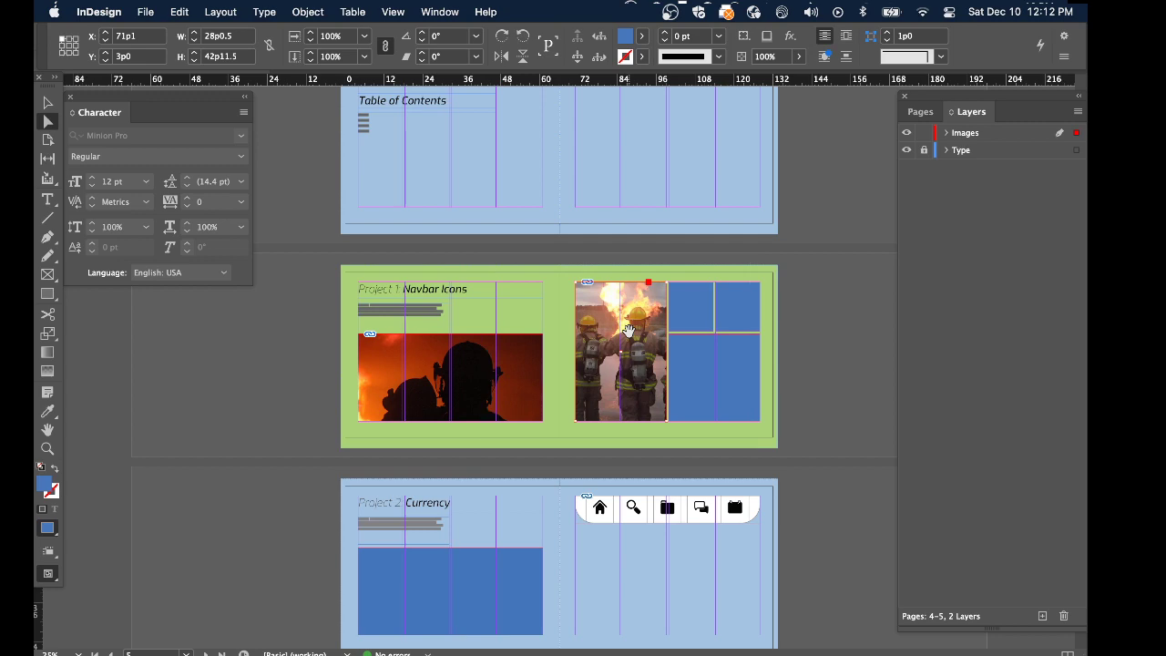
Shift the training photo slightly downward within its tall frame on page 5
click(726, 398)
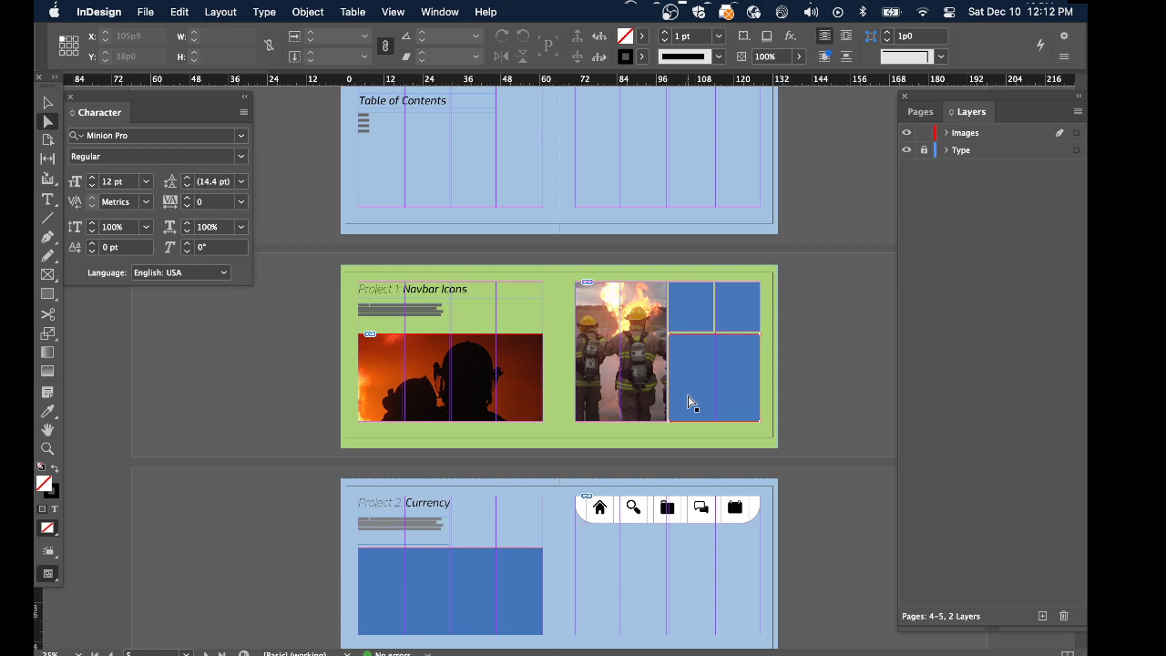
click(828, 401)
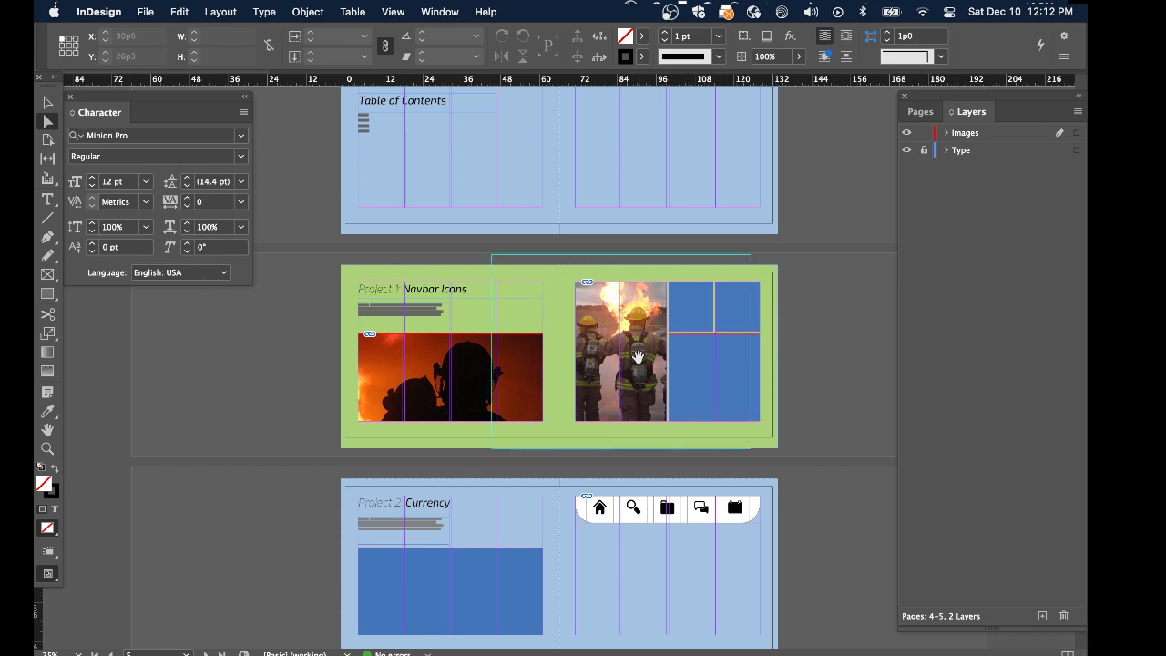
mouse_move(637, 356)
mouse_down()
mouse_move(658, 381)
mouse_move(635, 371)
mouse_move(646, 370)
mouse_up()
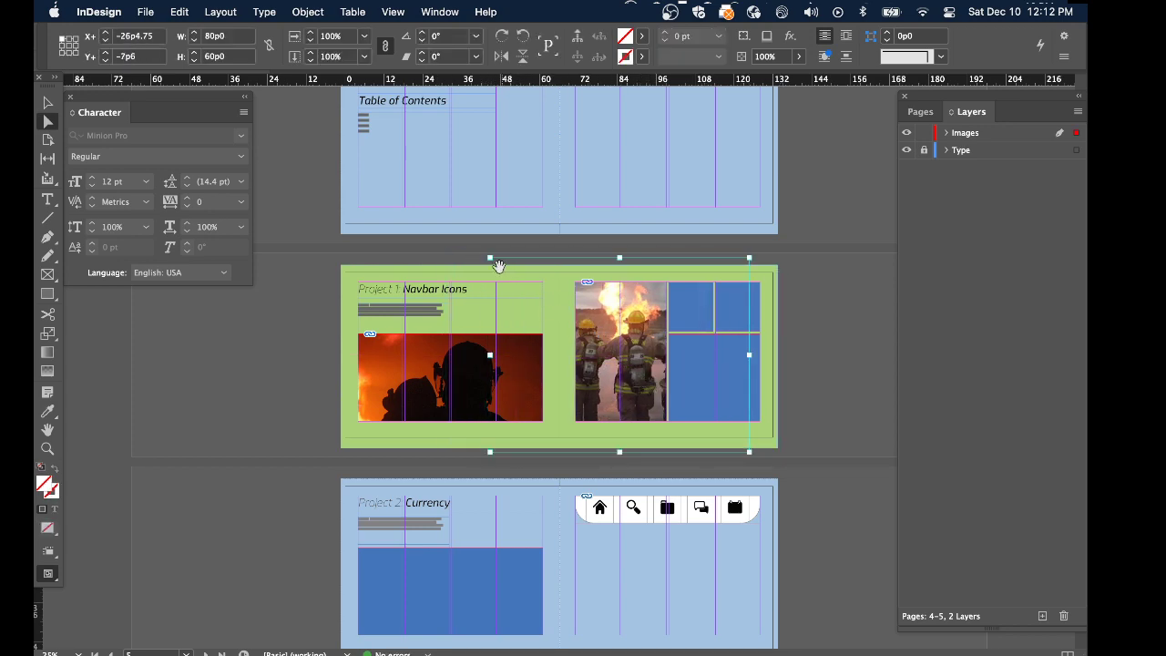
Scale the training photo proportionally to about 73.59% so all three firefighters fit inside its tall frame on page 5, then deselect it
drag(488, 258, 522, 282)
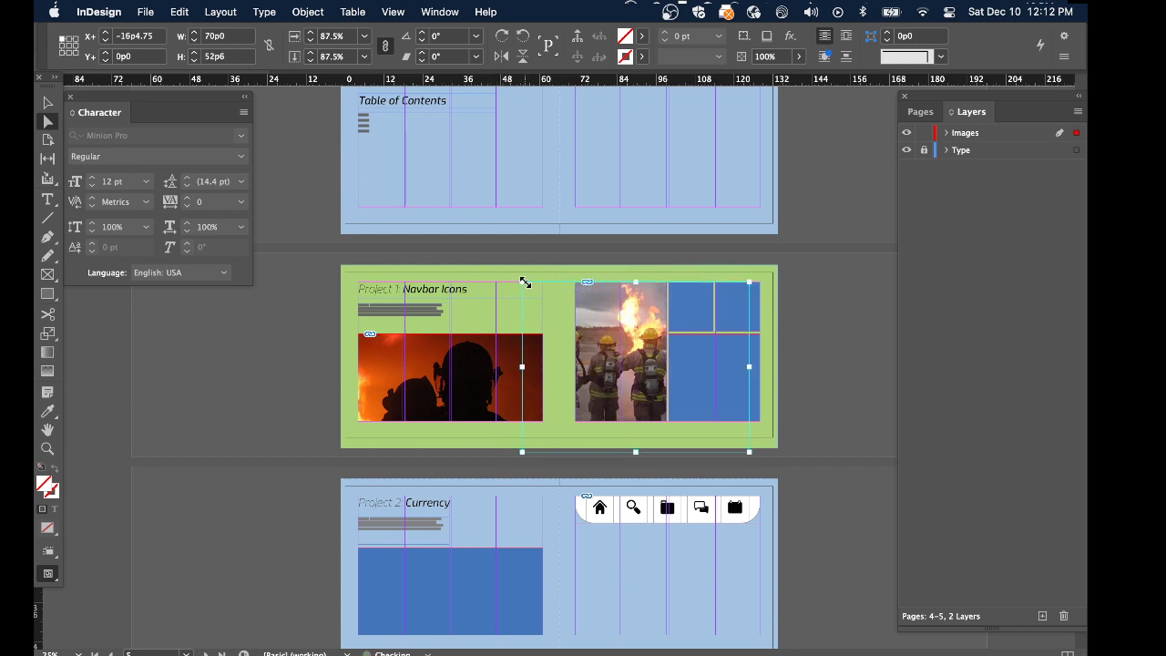
drag(749, 452, 709, 419)
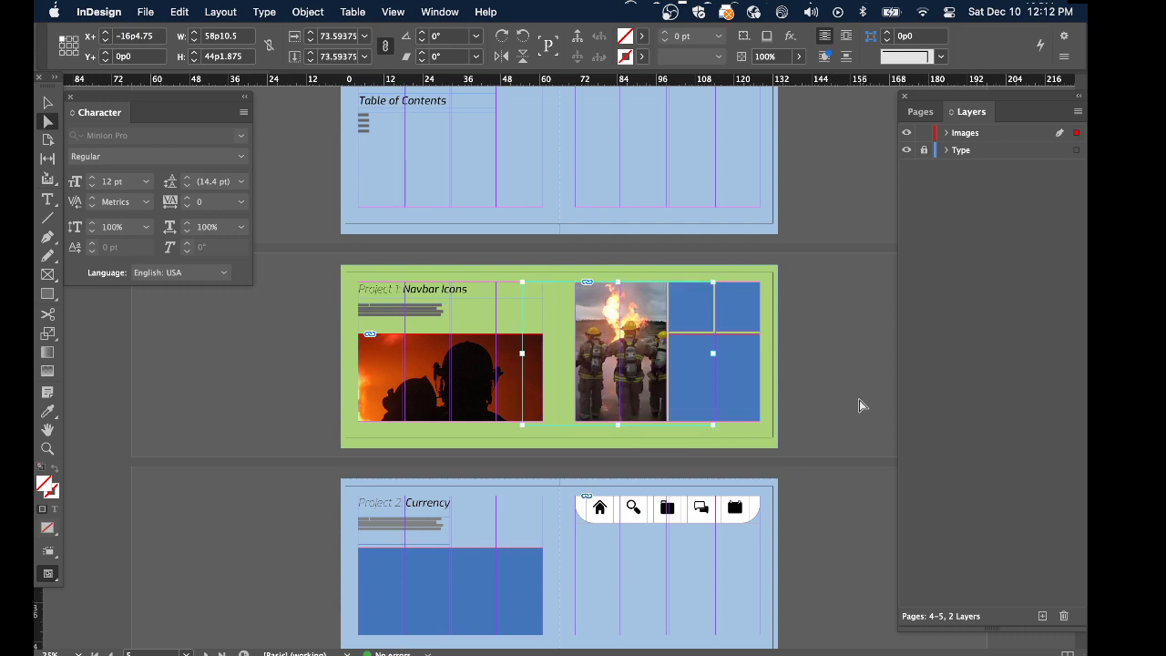
click(852, 398)
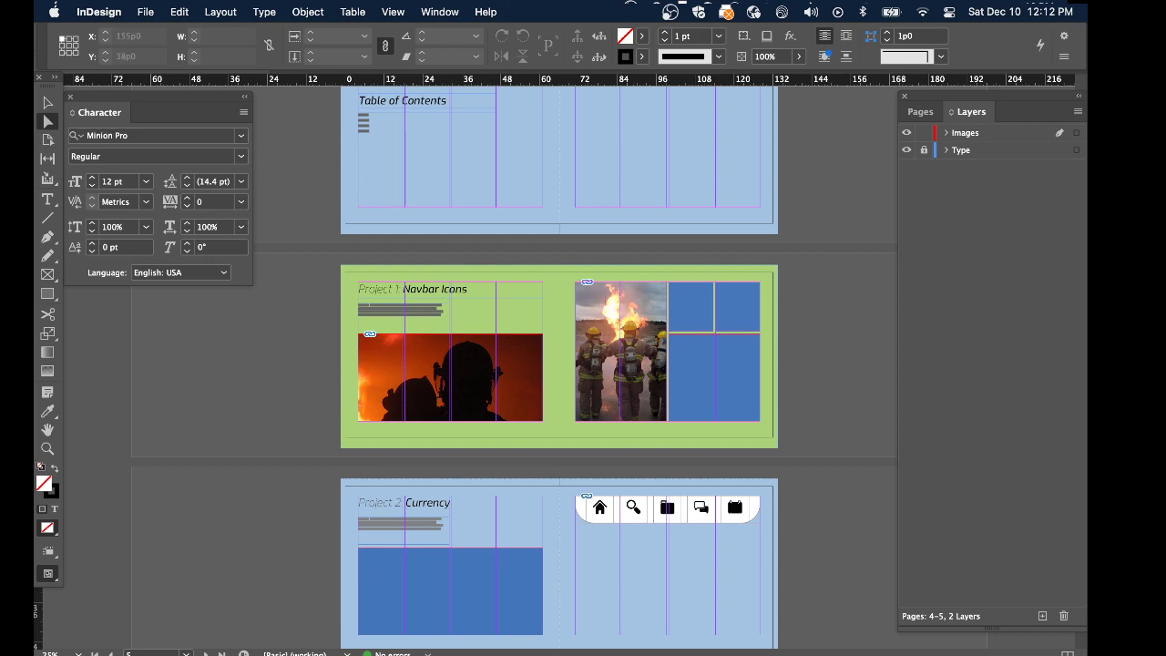
Open the Links panel beside the Layers panel and review the link info of Training1.psd, 151021-30.psd and the tab bar icons PDF
key(super+shift+d)
drag(637, 224, 735, 116)
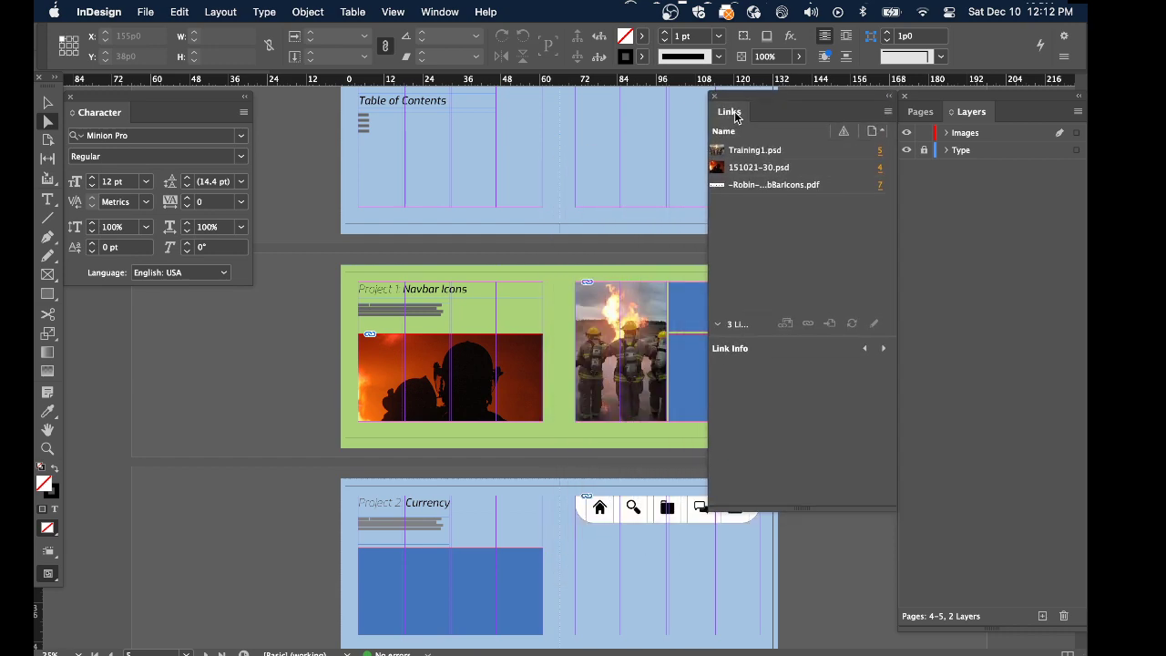
click(747, 150)
click(754, 167)
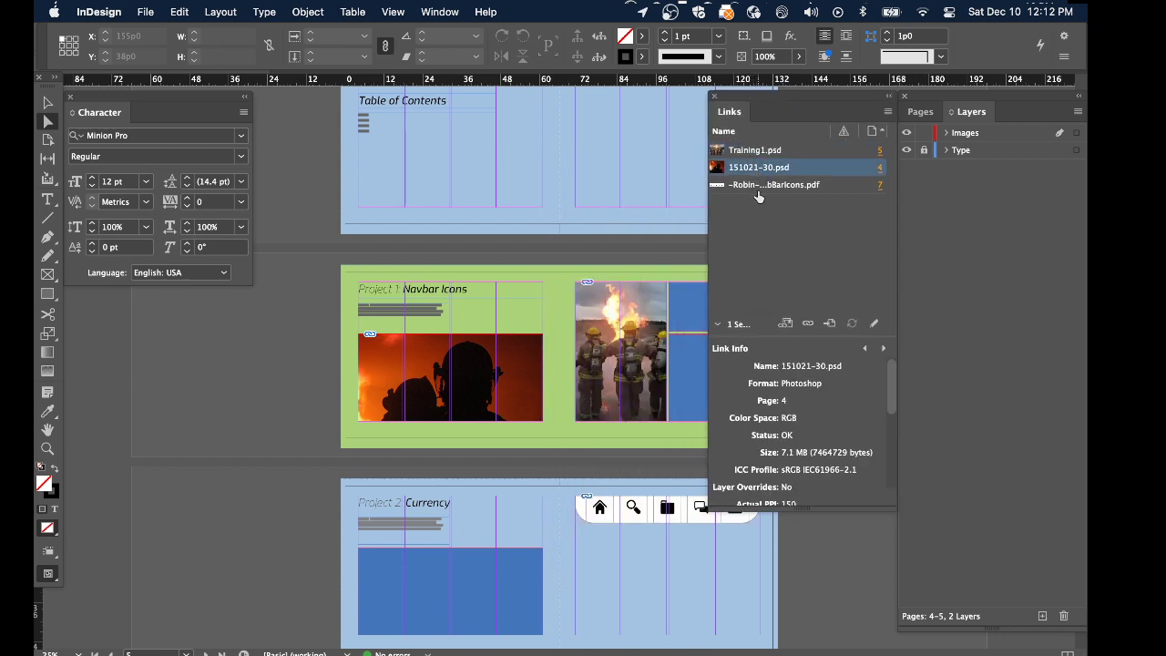
click(757, 187)
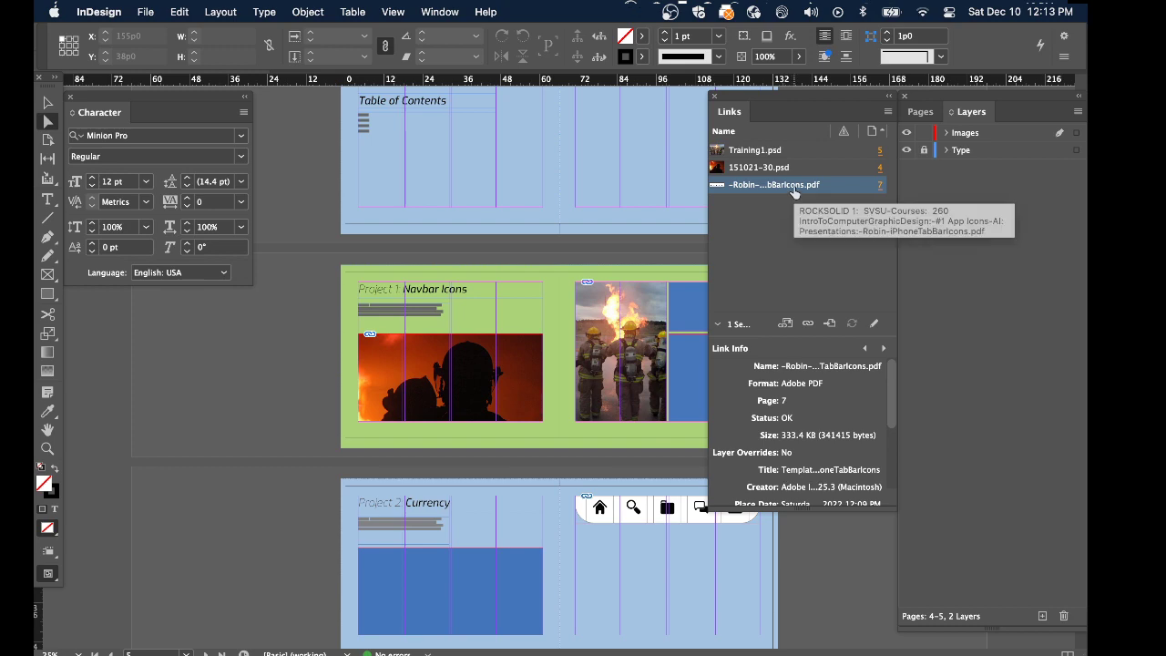
Relink 151021-30.psd on page 4 to Training2.psd from CardinalSolutions > Clients > F22 > ST-FireDepartment > zClientProvidedMaterials
click(743, 173)
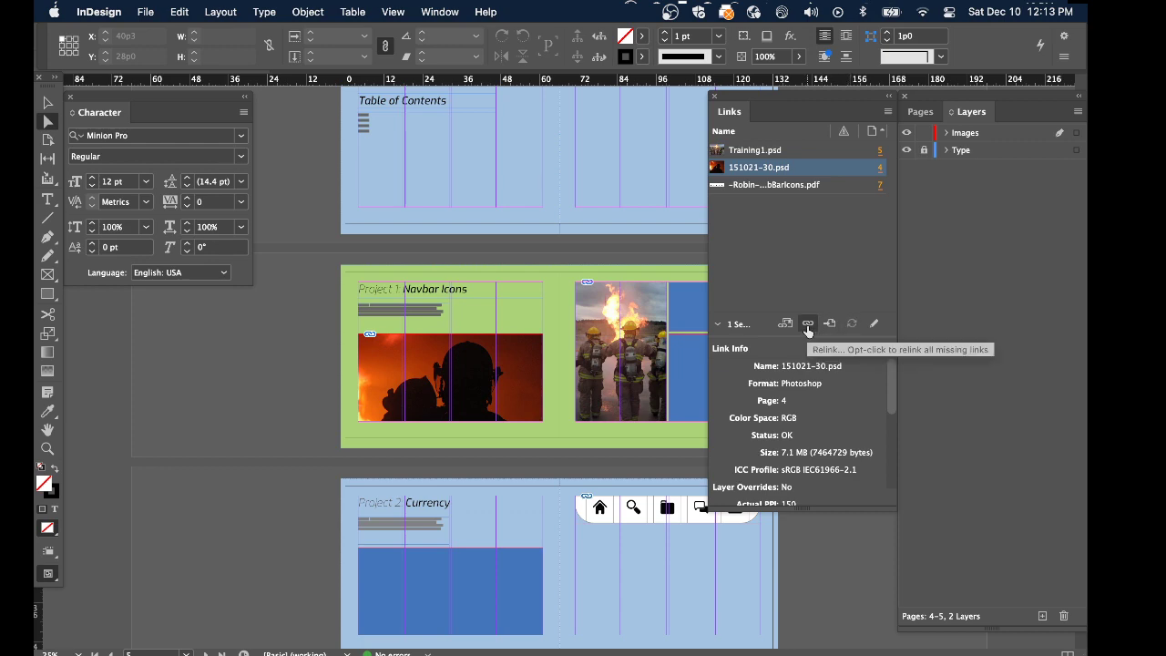
click(808, 325)
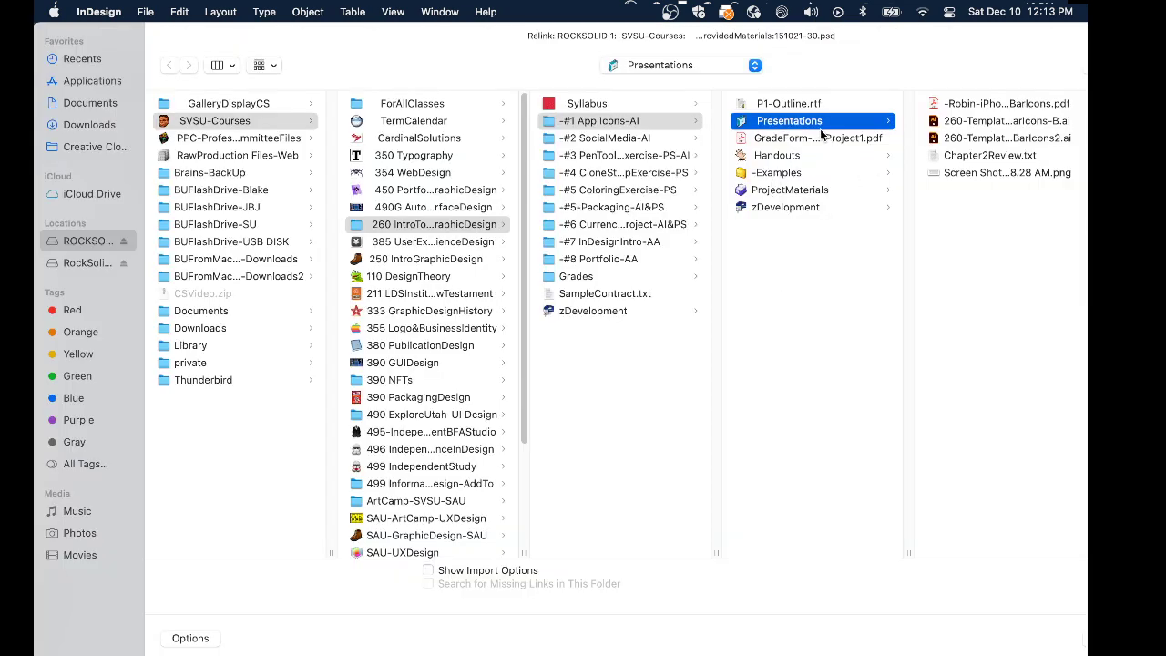
click(401, 137)
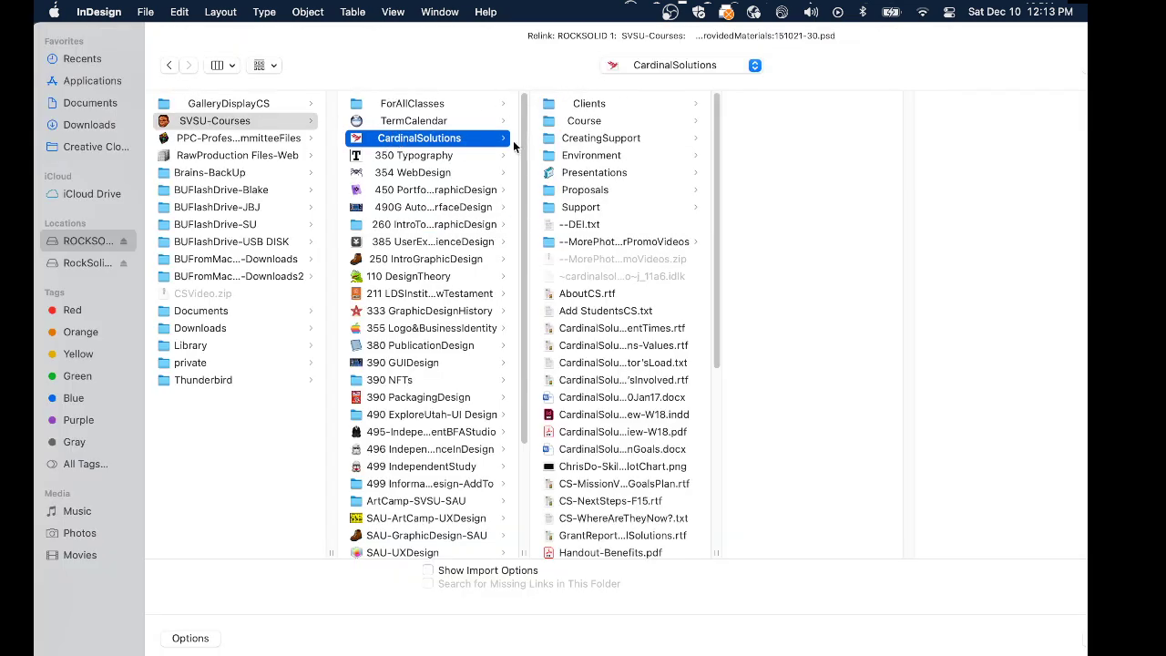
click(583, 105)
click(796, 121)
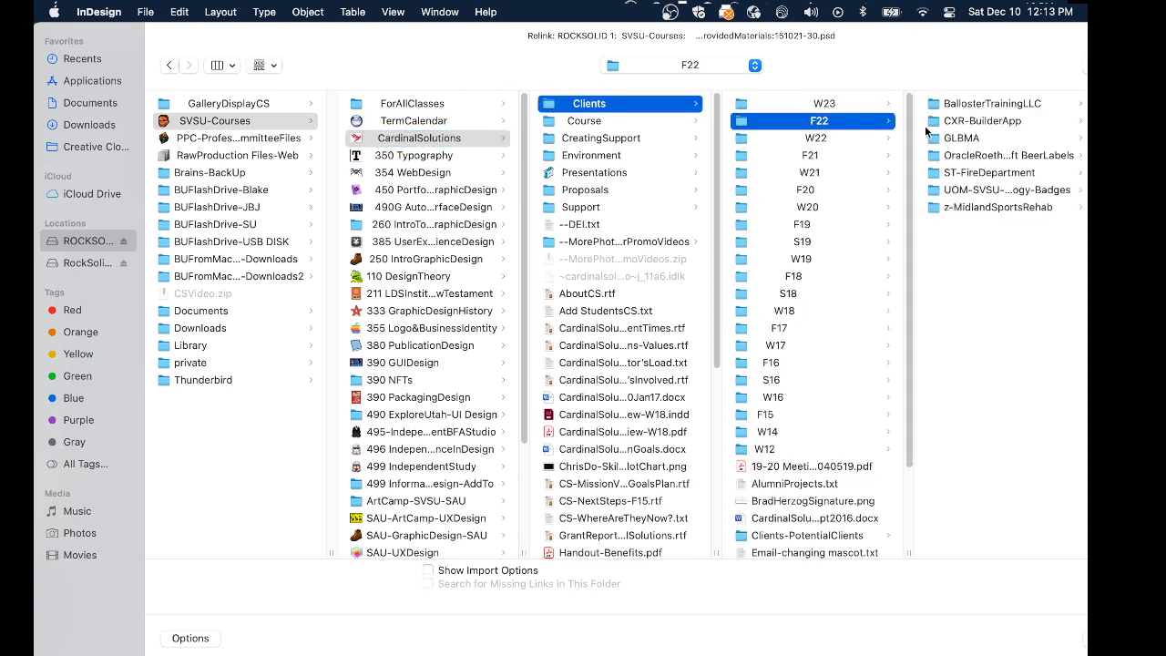
click(986, 105)
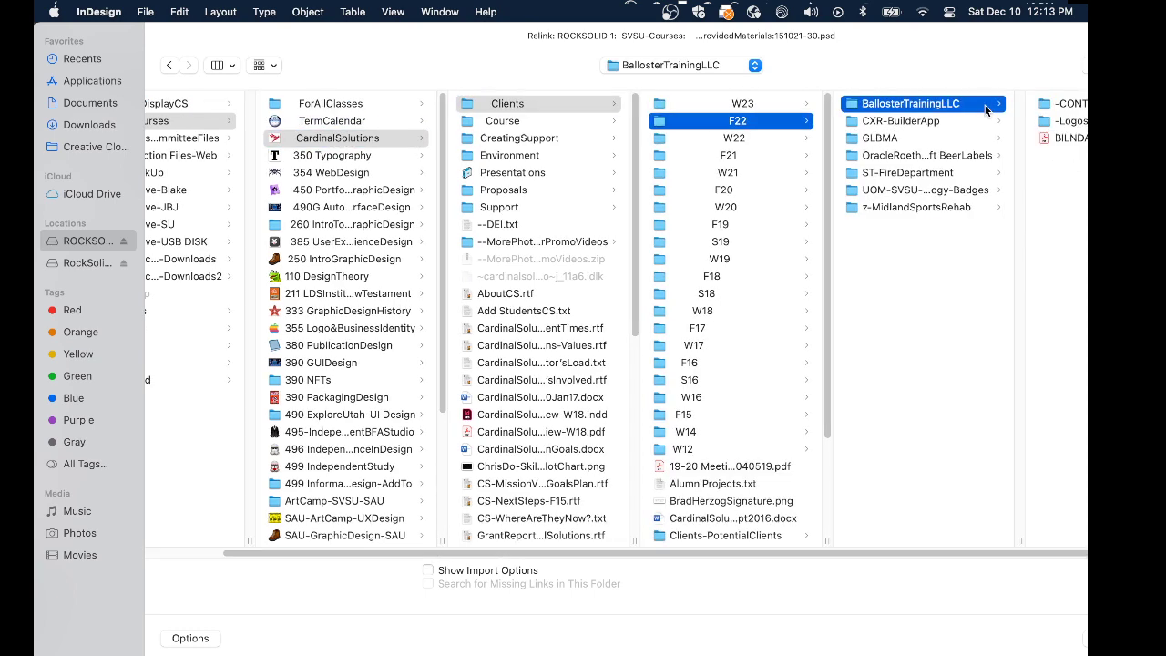
click(924, 191)
click(918, 174)
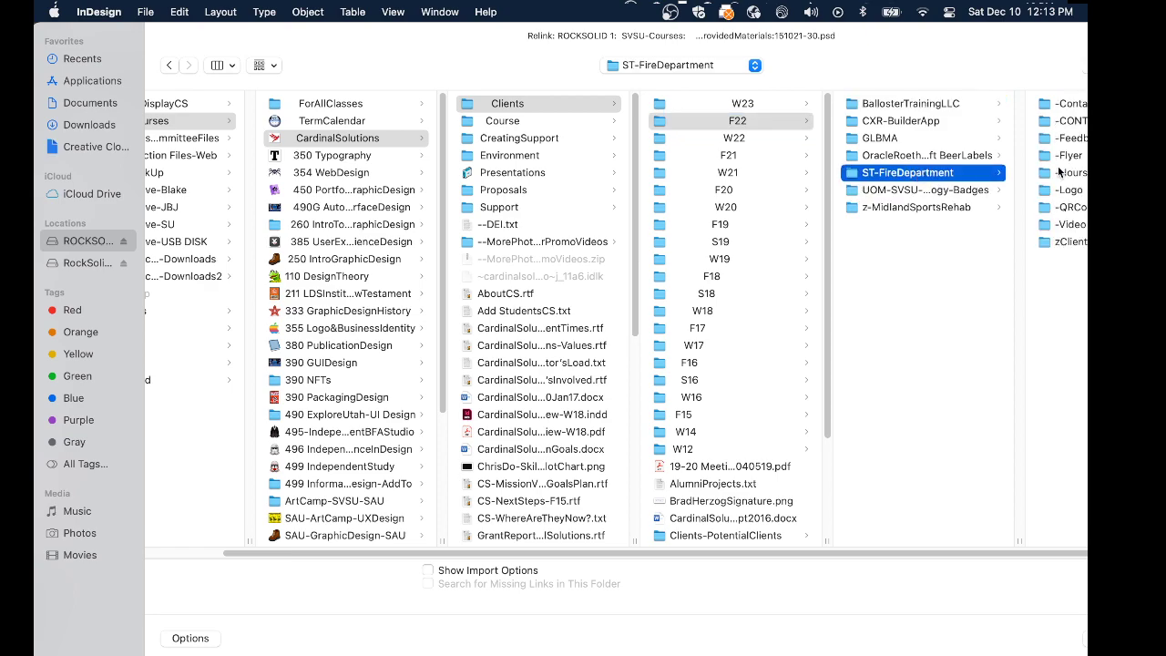
click(1068, 242)
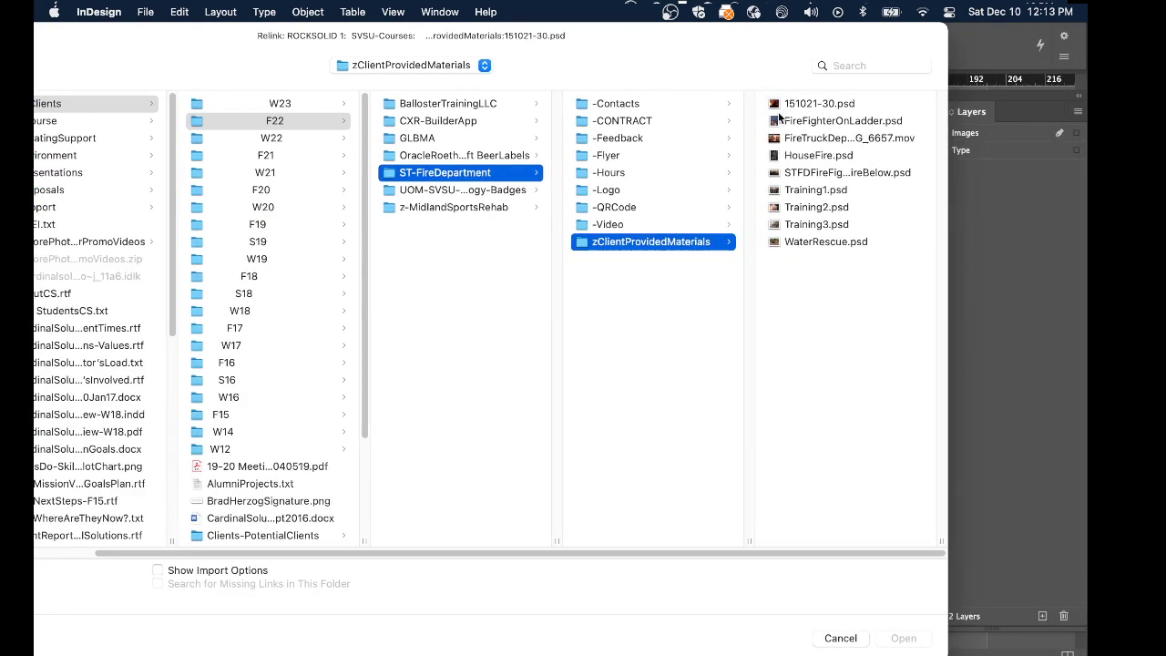
click(790, 207)
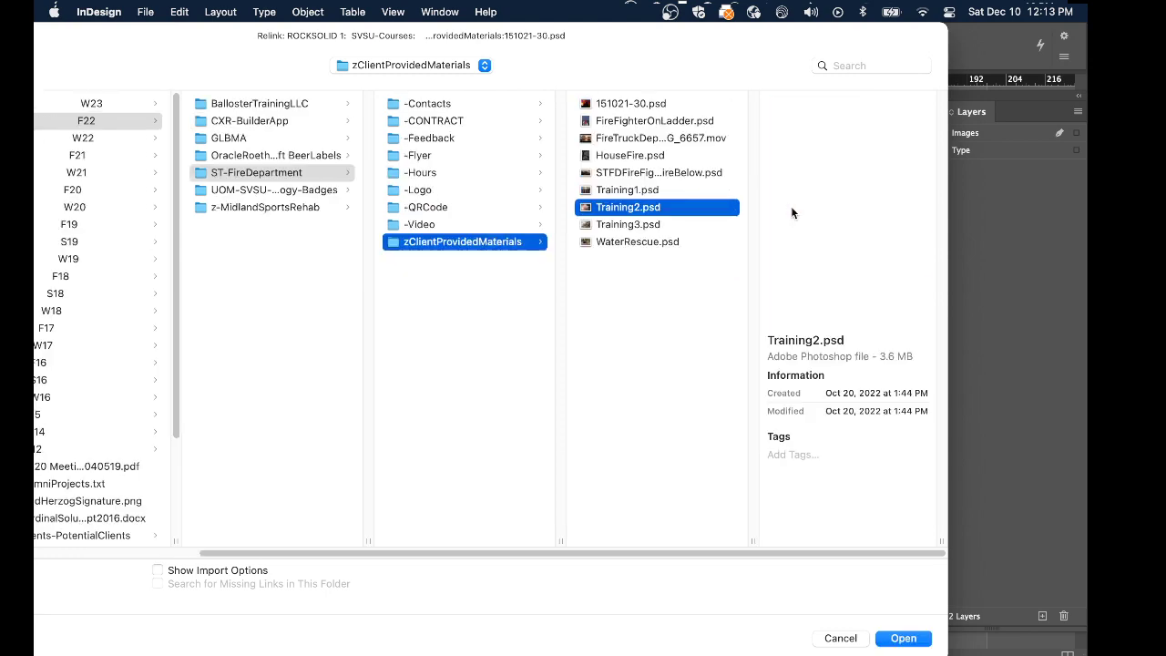
click(898, 640)
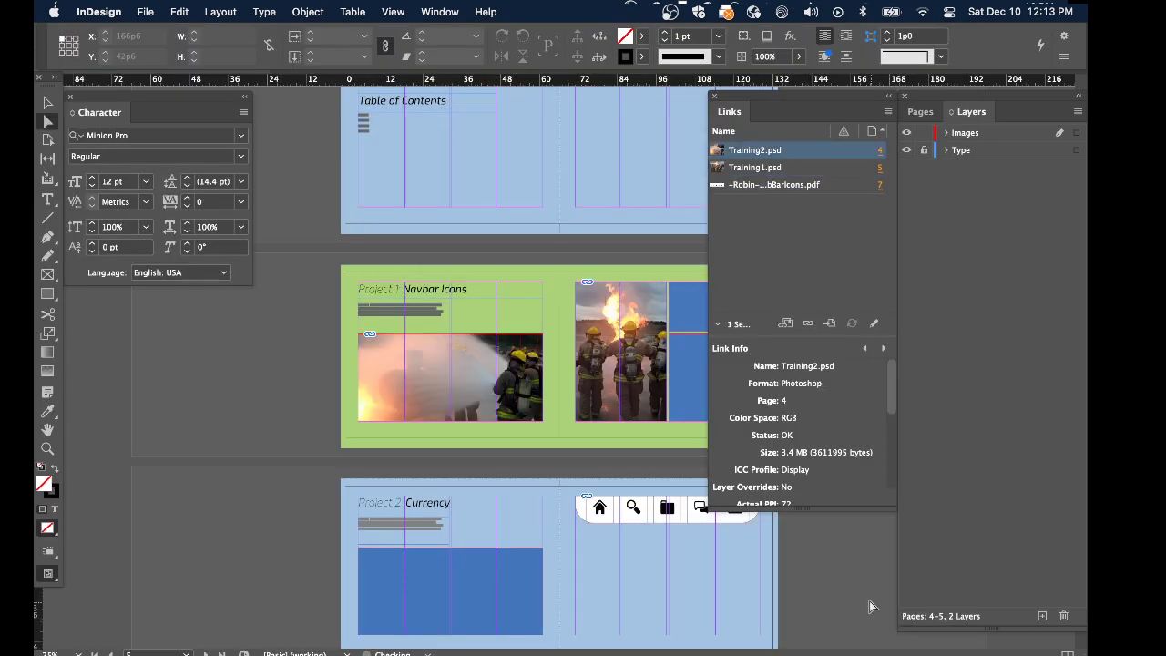